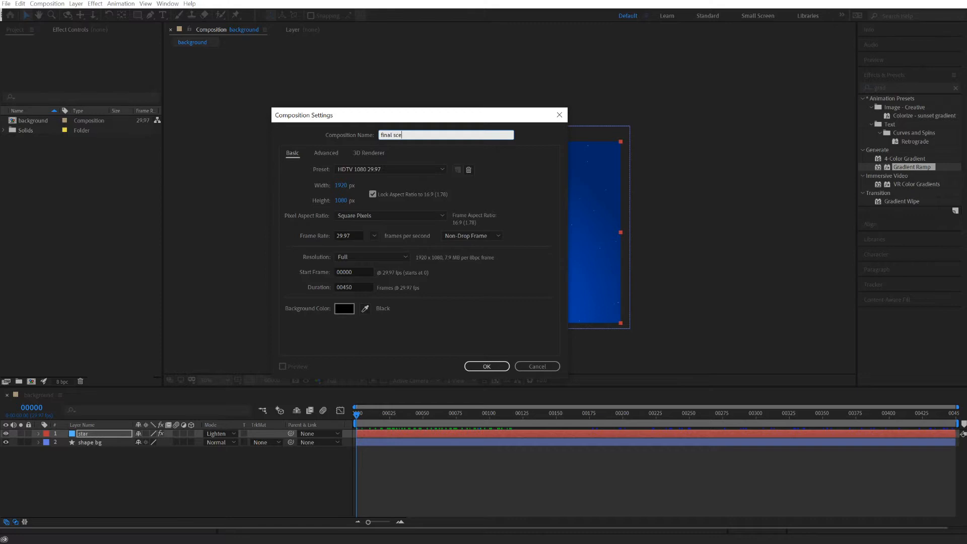
Name the new 1920 x 1080 composition "final scene" and create it.
{"action": "type", "text": "ne"}
{"action": "left_click", "coordinate": [486, 366]}
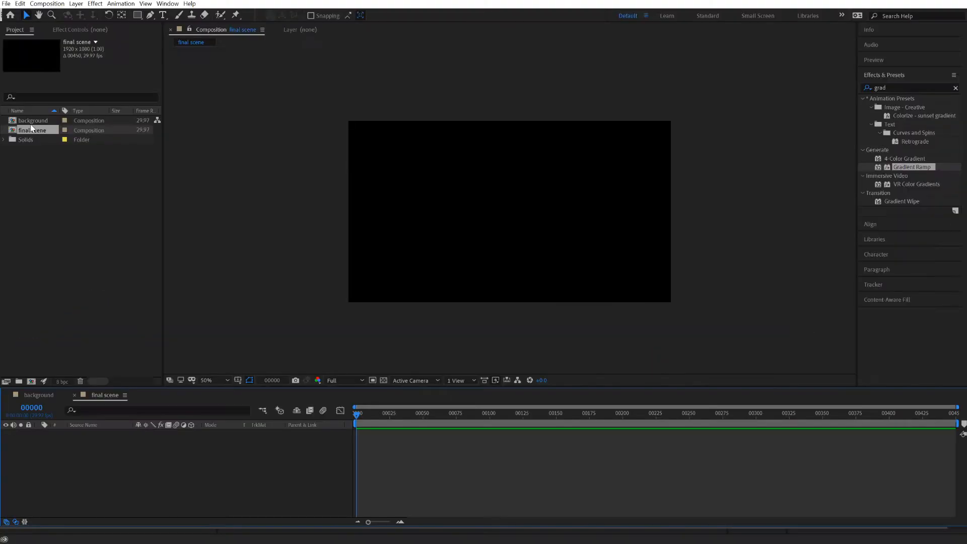
Add the background composition as a layer in the final scene timeline.
{"action": "left_click", "coordinate": [31, 121]}
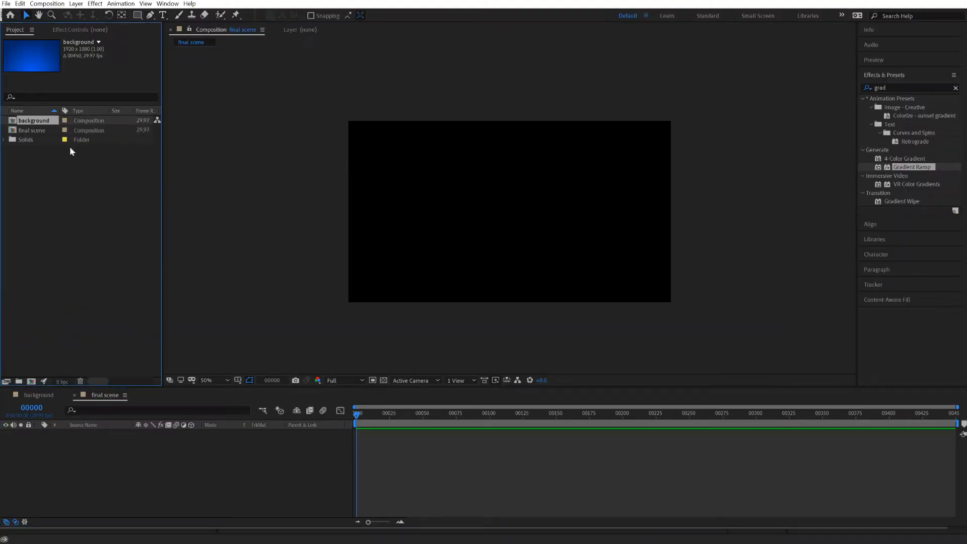
{"action": "left_click", "coordinate": [71, 30]}
{"action": "left_click", "coordinate": [36, 78]}
{"action": "left_click", "coordinate": [431, 10]}
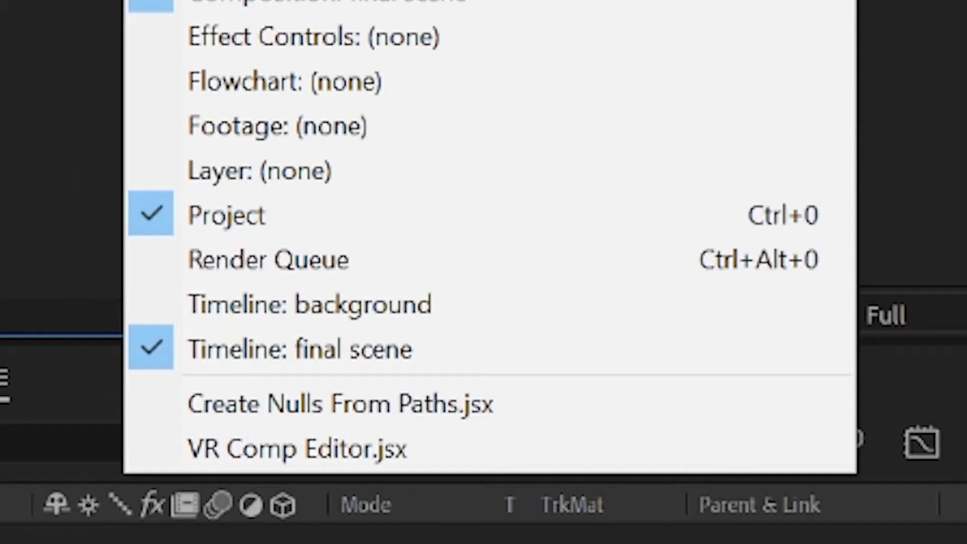
{"action": "left_click", "coordinate": [23, 135]}
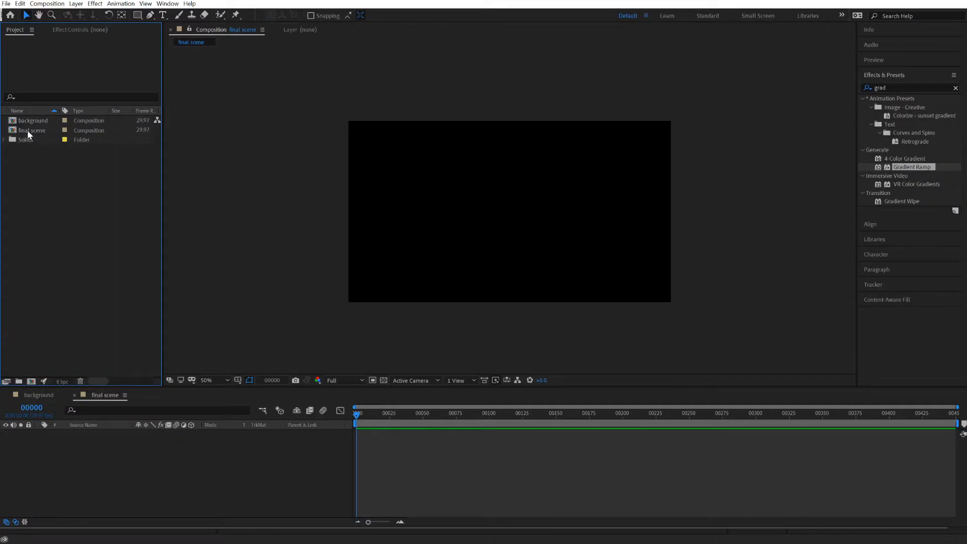
{"action": "left_click", "coordinate": [27, 124]}
{"action": "left_click_drag", "start_coordinate": [70, 438], "coordinate": [70, 439]}
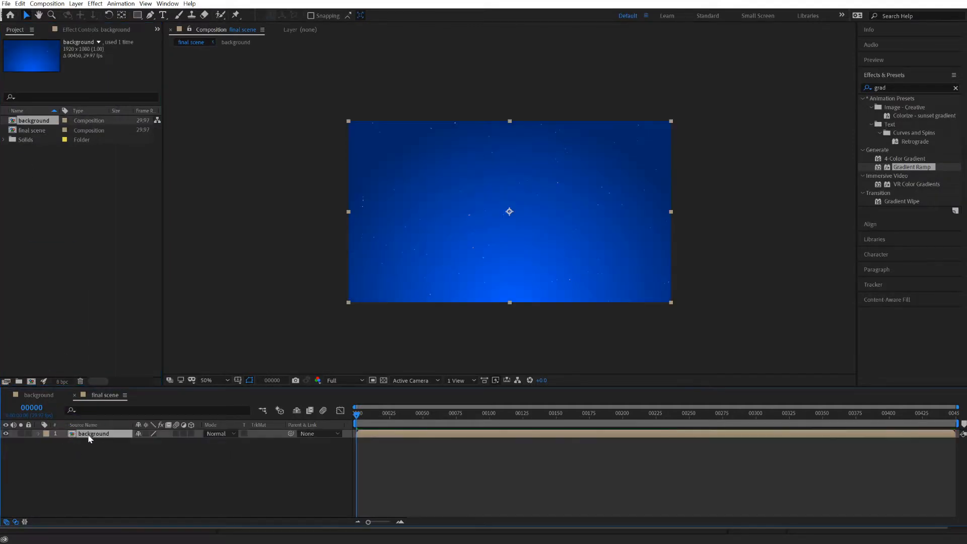
Play back the final scene and inspect the animated stars in the background up close.
{"action": "key", "text": "space"}
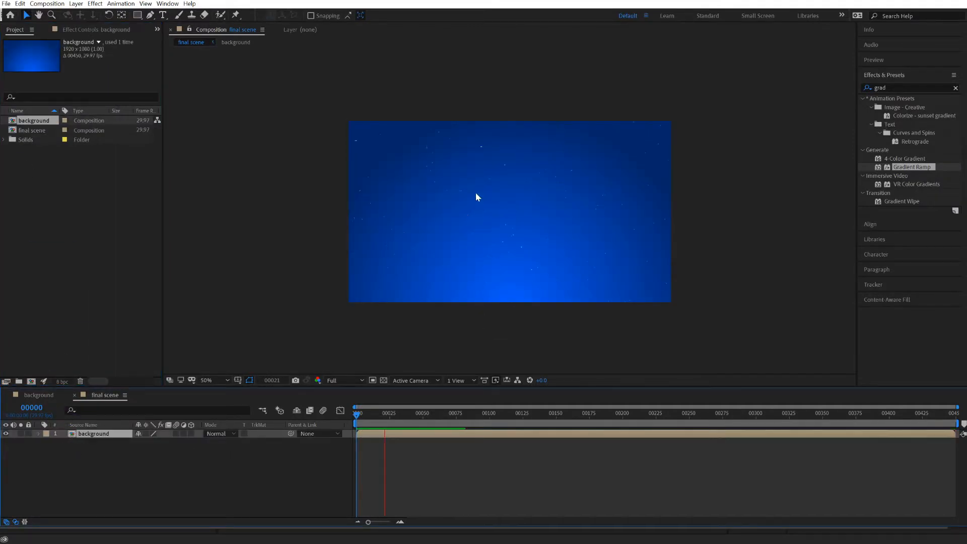
{"action": "left_click", "coordinate": [492, 246]}
{"action": "scroll", "coordinate": [490, 246], "scroll_direction": "up", "scroll_amount": 1}
{"action": "scroll", "coordinate": [489, 246], "scroll_direction": "down", "scroll_amount": 1}
{"action": "scroll", "coordinate": [490, 250], "scroll_direction": "up", "scroll_amount": 1}
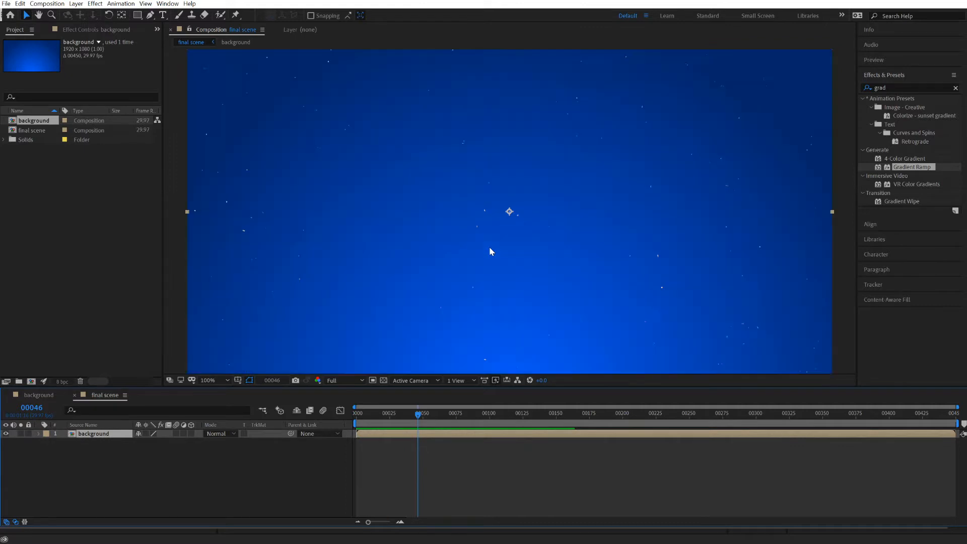
{"action": "key", "text": "space"}
{"action": "key", "text": "space"}
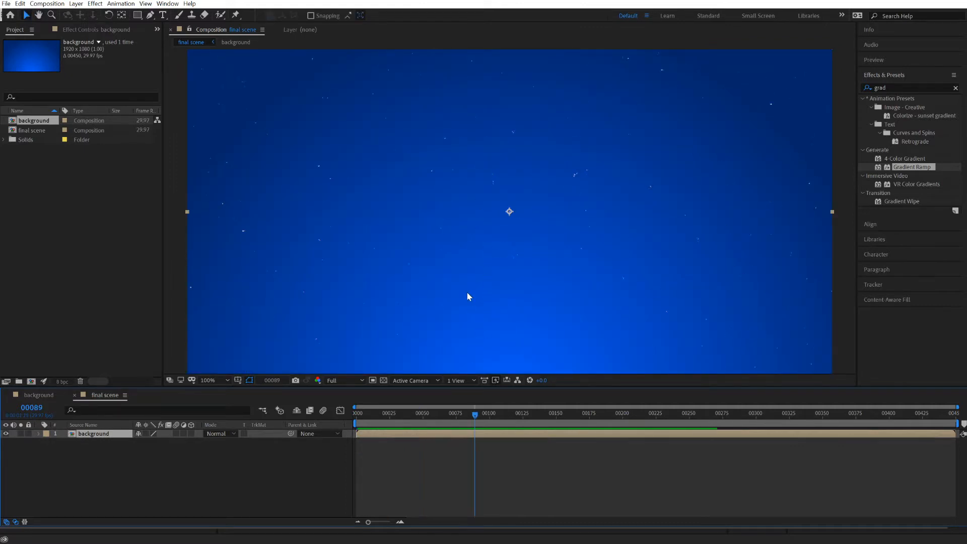
{"action": "scroll", "coordinate": [468, 297], "scroll_direction": "down", "scroll_amount": 1}
Import tents.ai from the circus folder as a composition with footage dimensions set to Layer Size.
{"action": "left_click", "coordinate": [21, 147]}
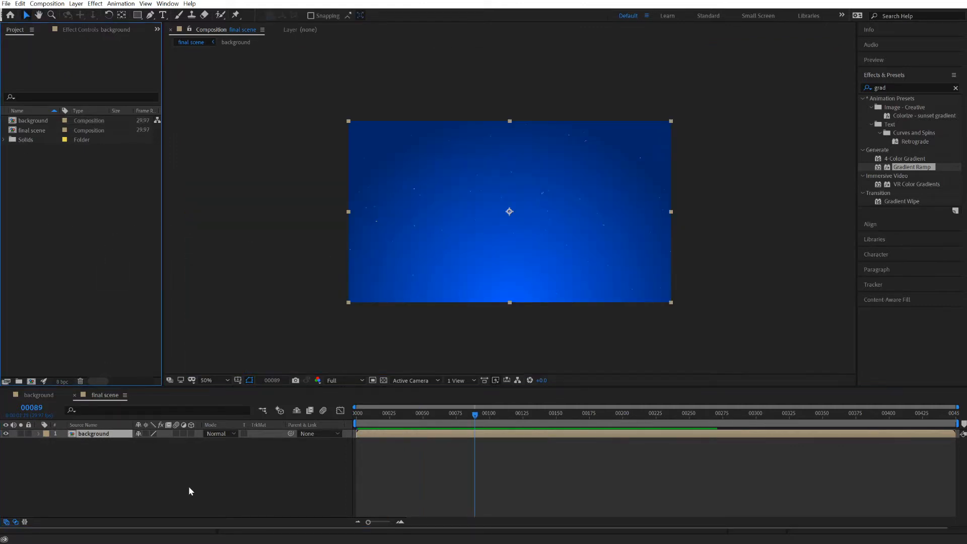
{"action": "key", "text": "alt+Tab"}
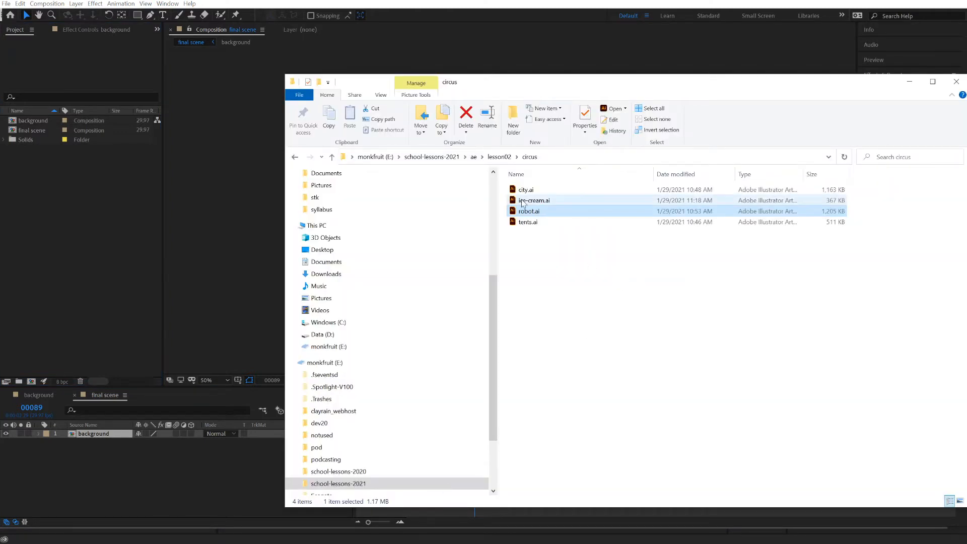
{"action": "left_click", "coordinate": [520, 200]}
{"action": "left_click_drag", "start_coordinate": [524, 222], "coordinate": [67, 258]}
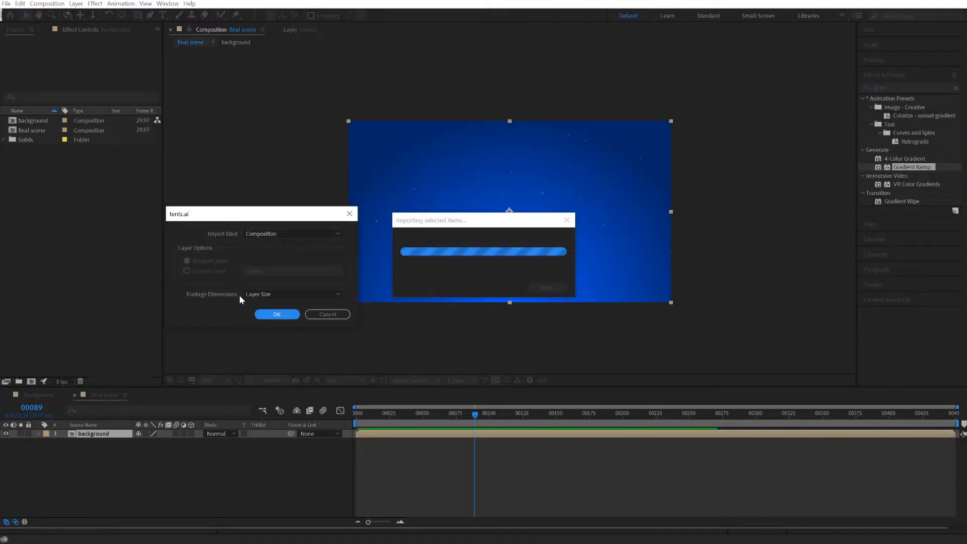
{"action": "left_click", "coordinate": [276, 315]}
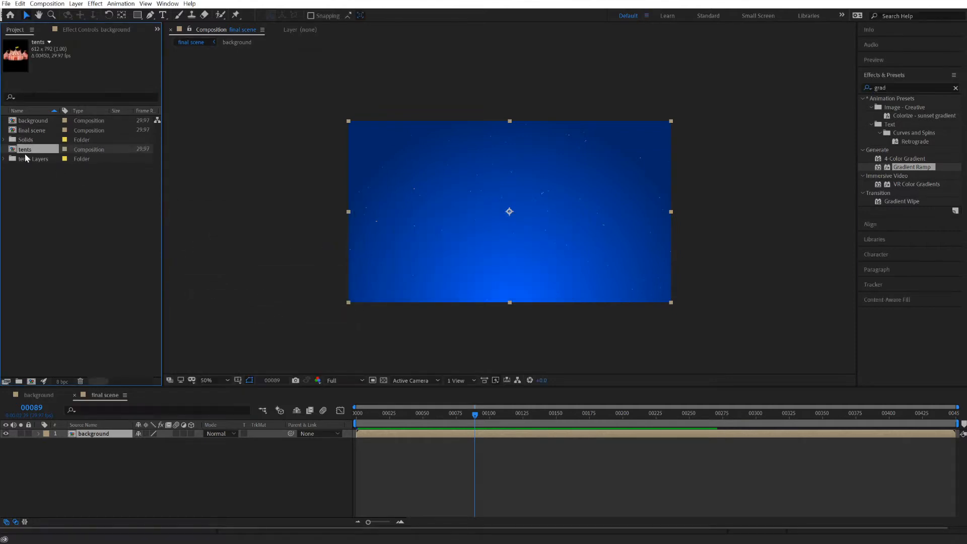
Add Layer 1/tents.ai from the tents Layers folder to the final scene, above the background layer.
{"action": "left_click", "coordinate": [4, 159]}
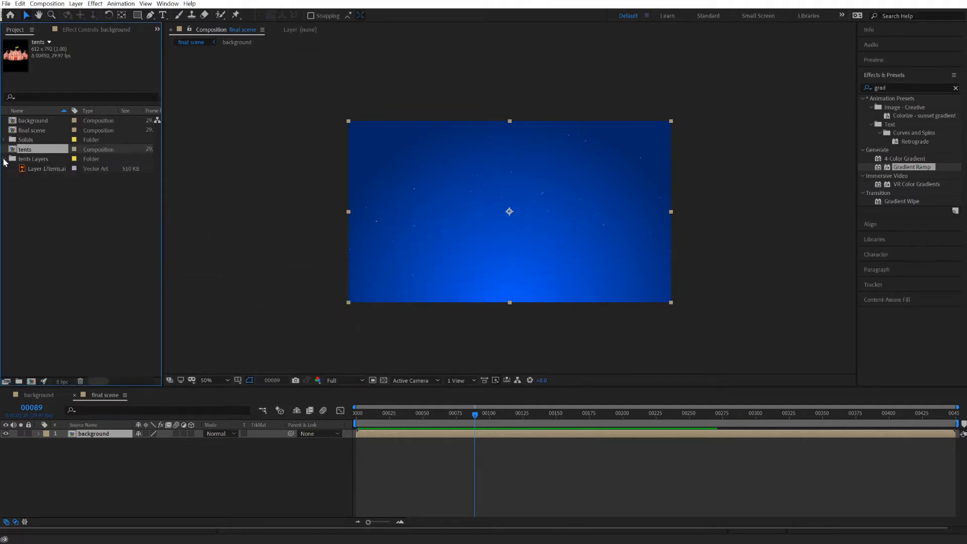
{"action": "left_click", "coordinate": [34, 168]}
{"action": "left_click_drag", "start_coordinate": [31, 171], "coordinate": [50, 432]}
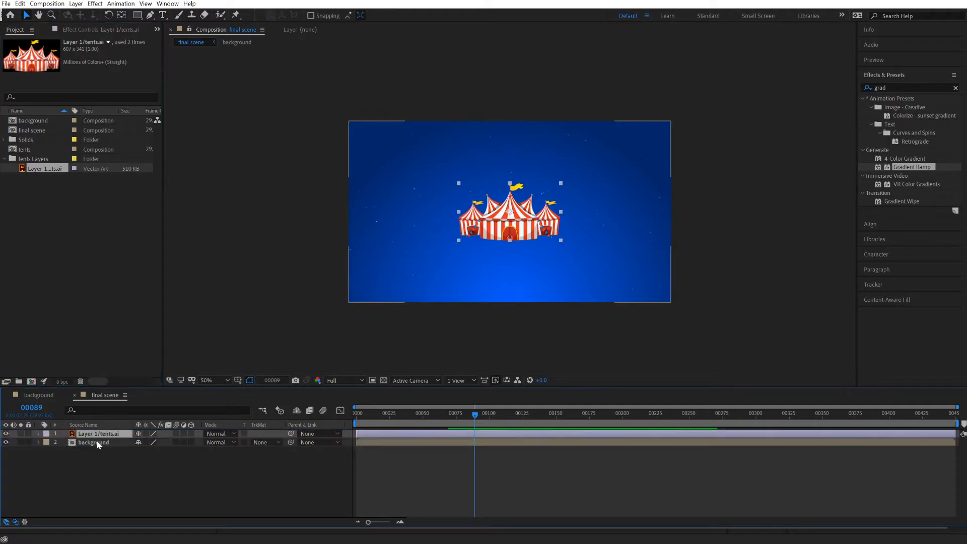
Turn on continuous rasterization for the tents layer, scale it wider than the frame and shift it down to reveal the central flag.
{"action": "left_click", "coordinate": [538, 423]}
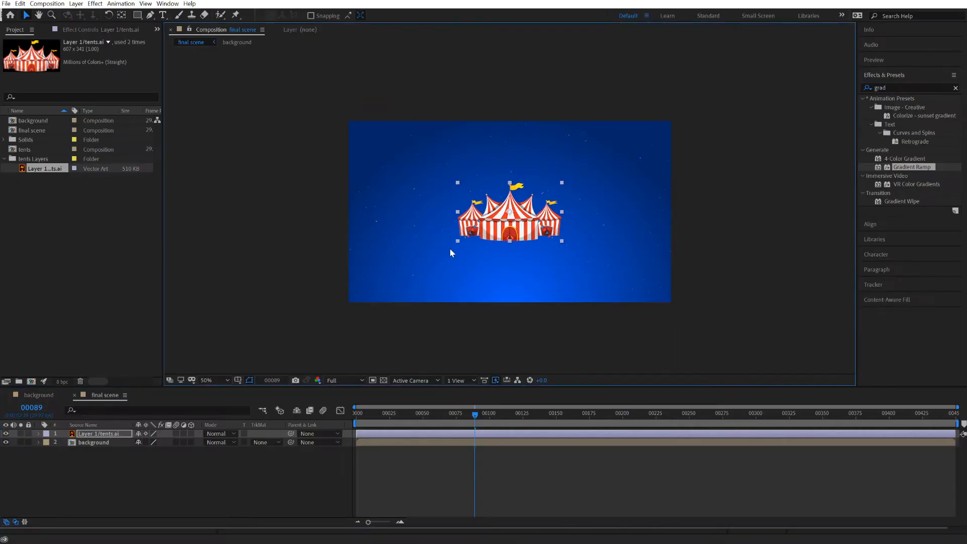
{"action": "left_click_drag", "start_coordinate": [452, 252], "coordinate": [328, 356]}
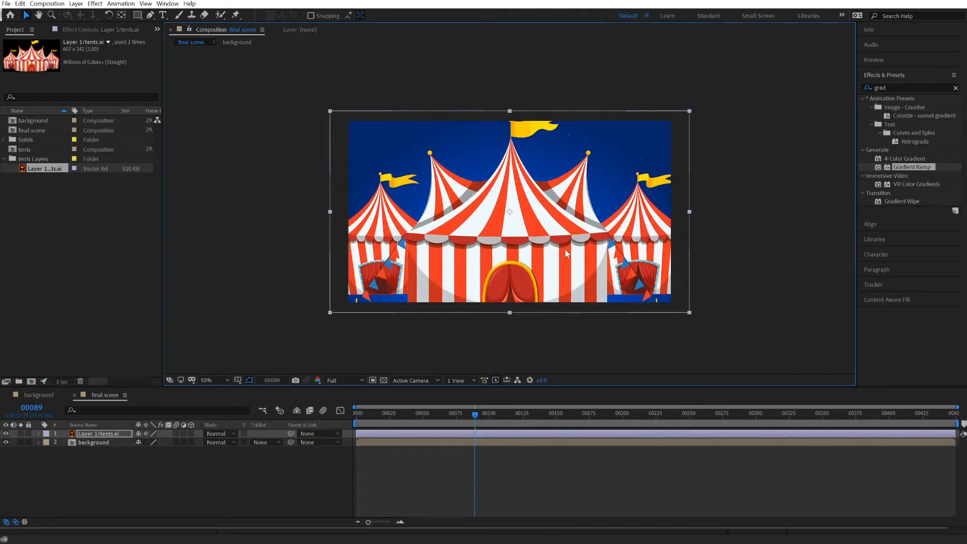
{"action": "left_click_drag", "start_coordinate": [550, 241], "coordinate": [551, 263]}
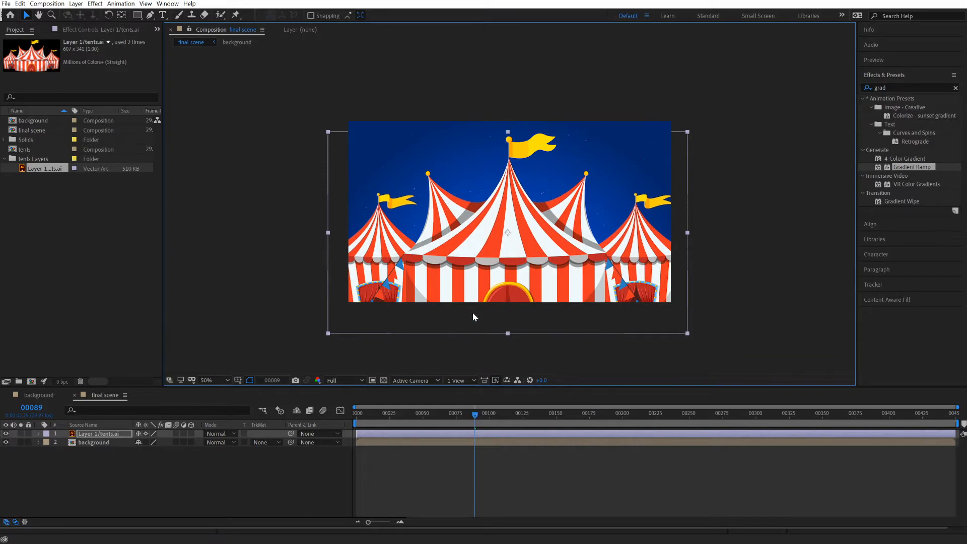
Play the scene from frame 0 to check the enlarged tents against the starry background.
{"action": "scroll", "coordinate": [473, 313], "scroll_direction": "up", "scroll_amount": 1}
{"action": "left_click_drag", "start_coordinate": [476, 198], "coordinate": [471, 313]}
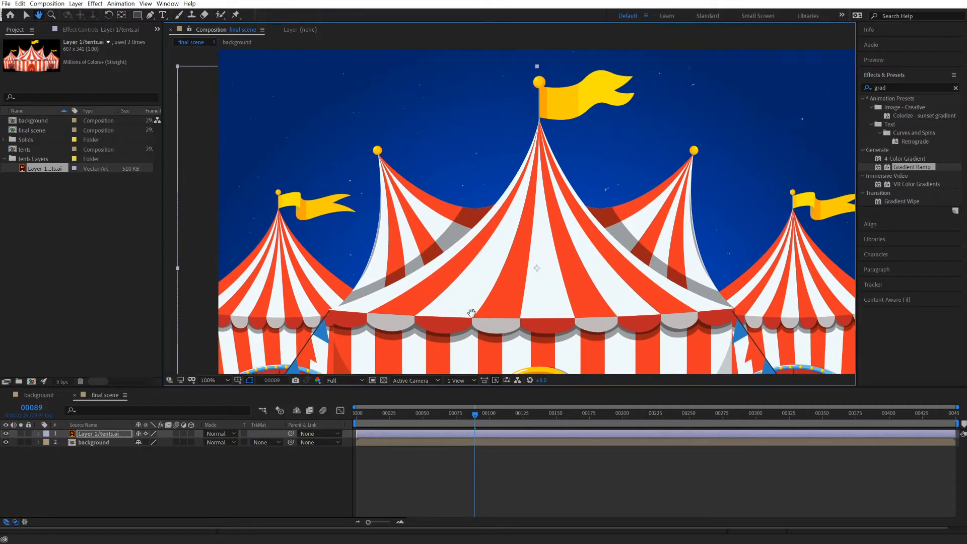
{"action": "left_click_drag", "start_coordinate": [475, 415], "coordinate": [330, 418]}
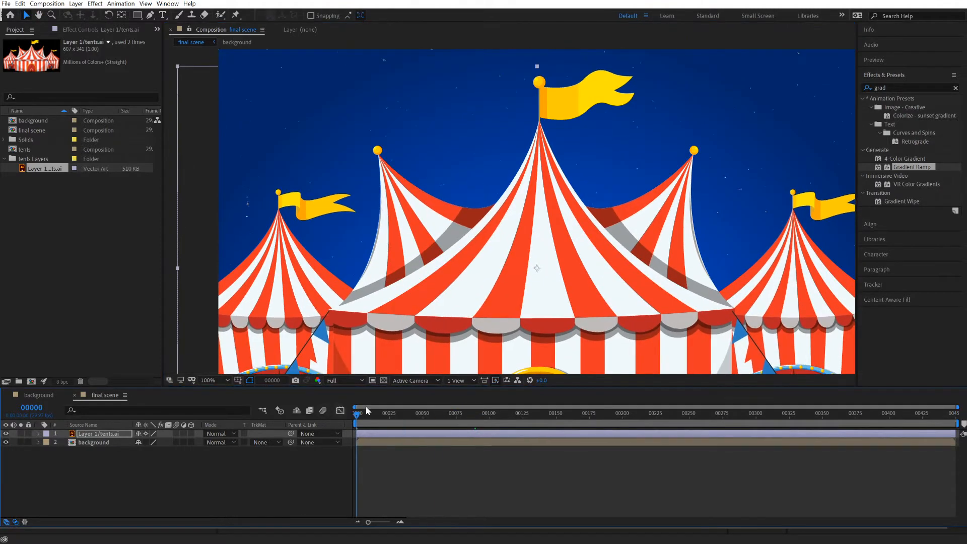
{"action": "key", "text": "space"}
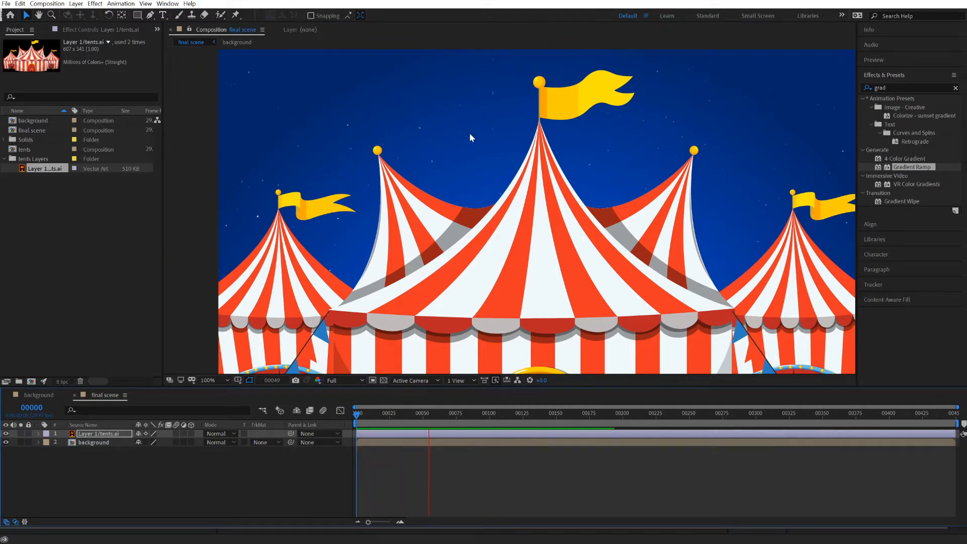
{"action": "left_click", "coordinate": [472, 413]}
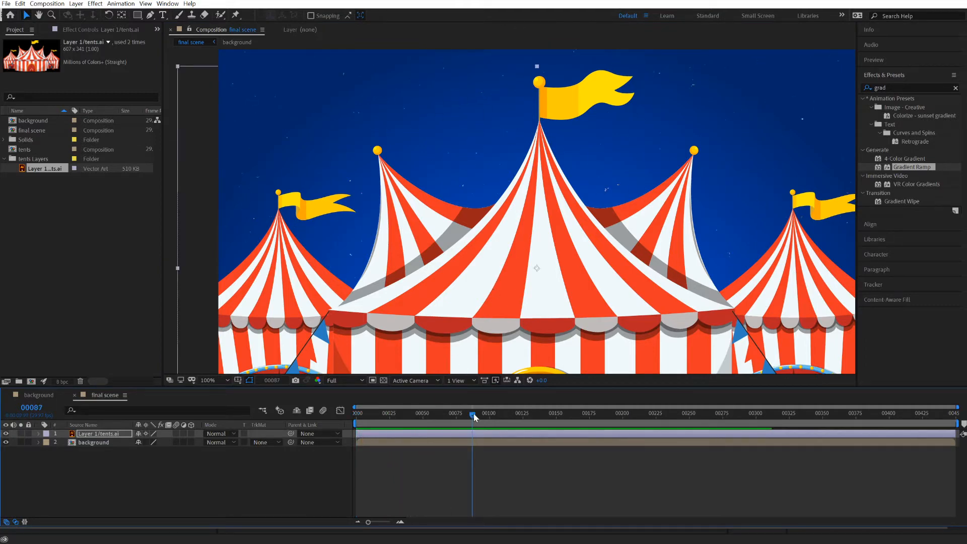
{"action": "left_click_drag", "start_coordinate": [473, 413], "coordinate": [418, 413]}
Import robot.ai from the circus folder as a composition with footage dimensions set to Layer Size.
{"action": "key", "text": "alt+Tab"}
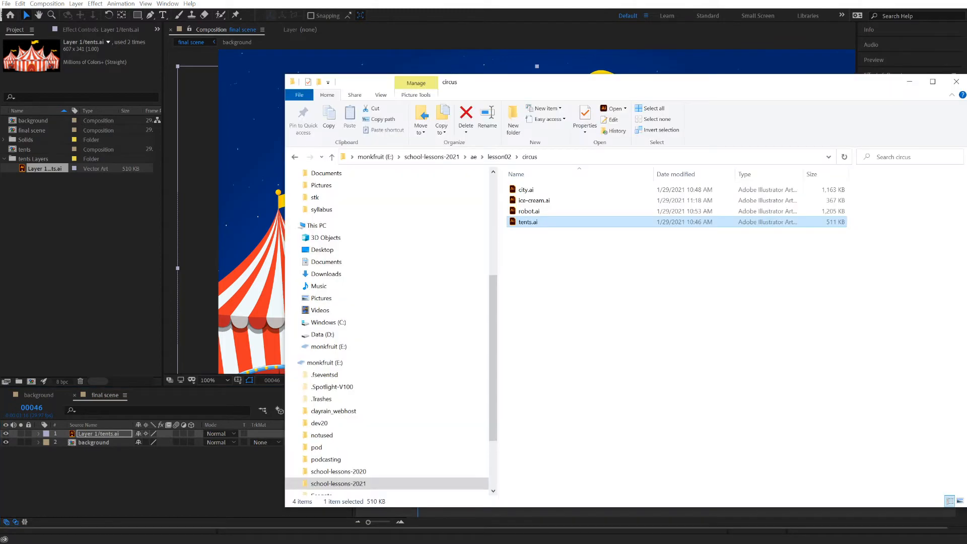
{"action": "left_click", "coordinate": [522, 214]}
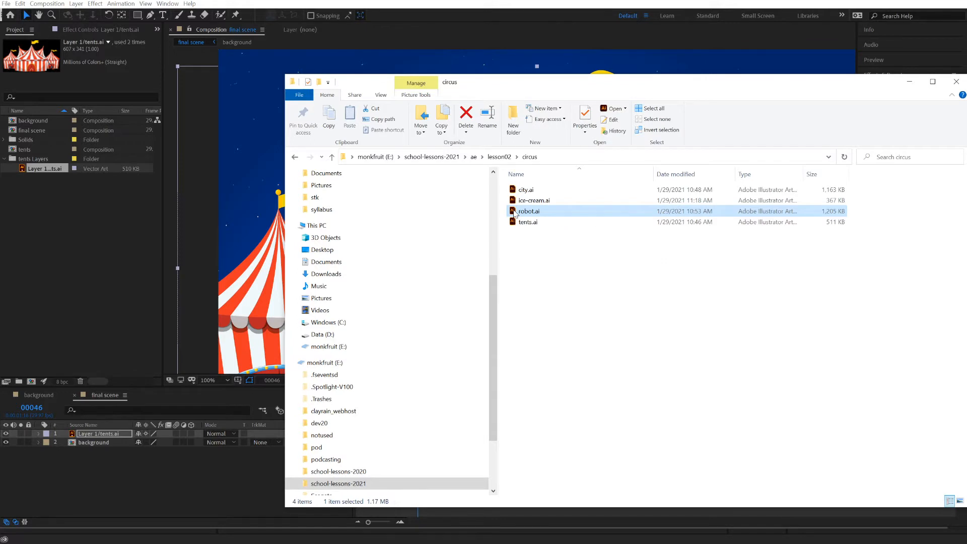
{"action": "left_click_drag", "start_coordinate": [514, 214], "coordinate": [46, 257]}
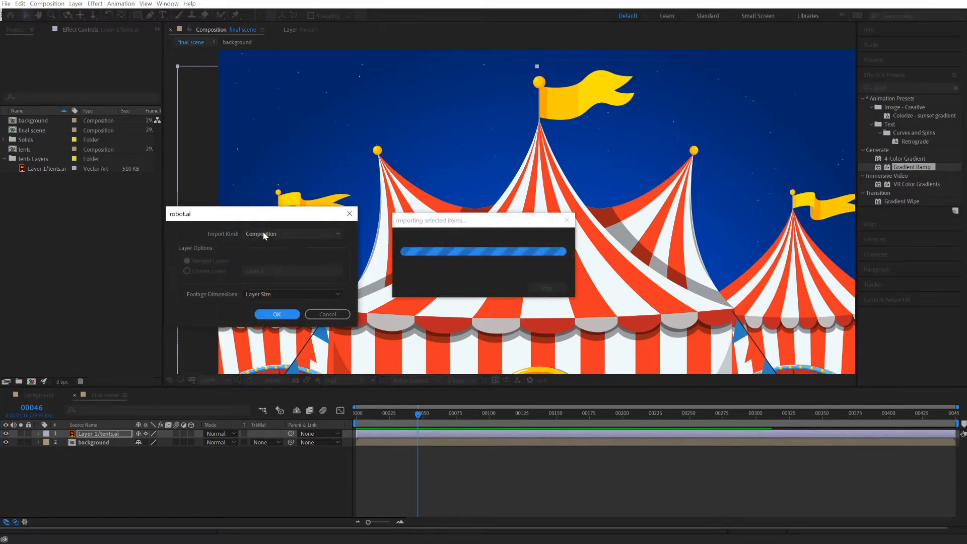
{"action": "left_click", "coordinate": [277, 313]}
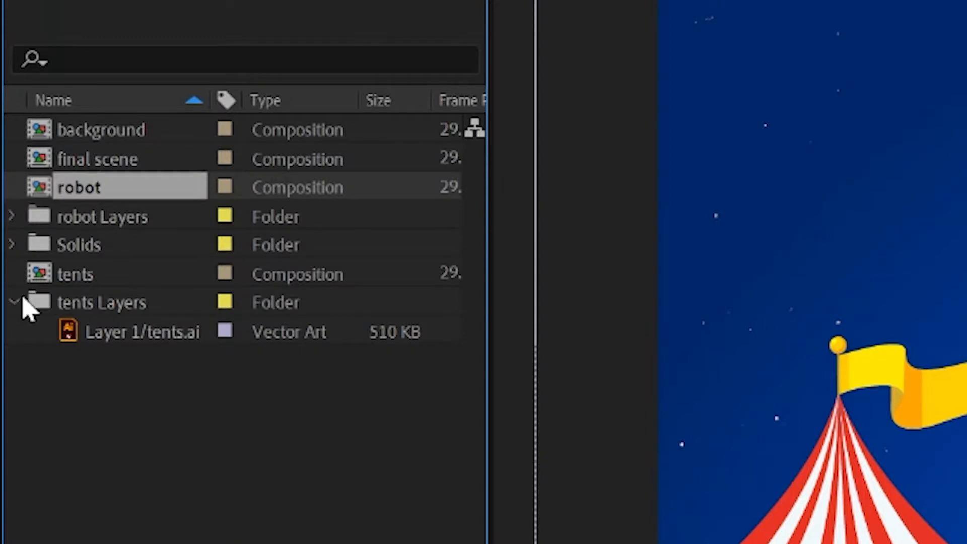
Add Layer 1/robot.ai above the tents layer and move the robot to the scene's lower left, at about 471, 947.
{"action": "left_click", "coordinate": [11, 216]}
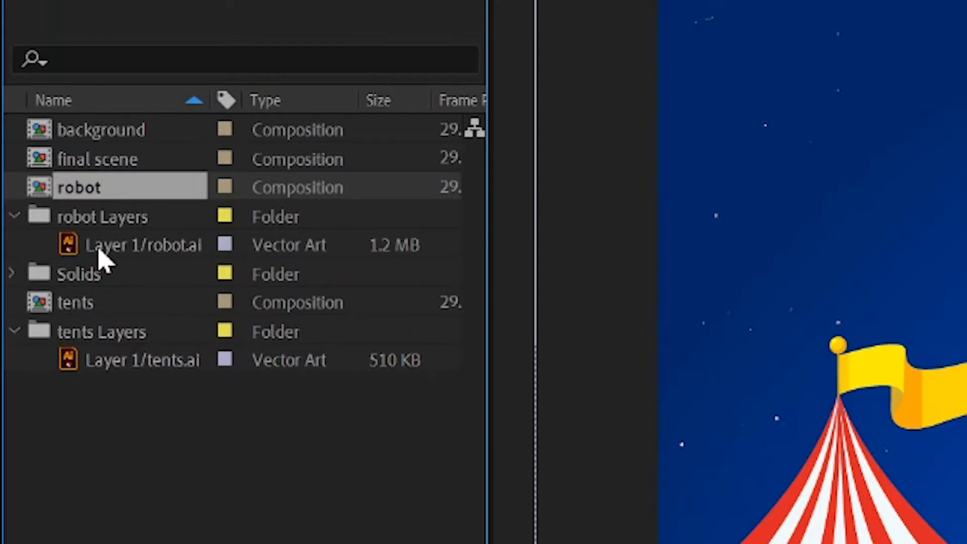
{"action": "left_click", "coordinate": [88, 247]}
{"action": "left_click_drag", "start_coordinate": [28, 160], "coordinate": [95, 436]}
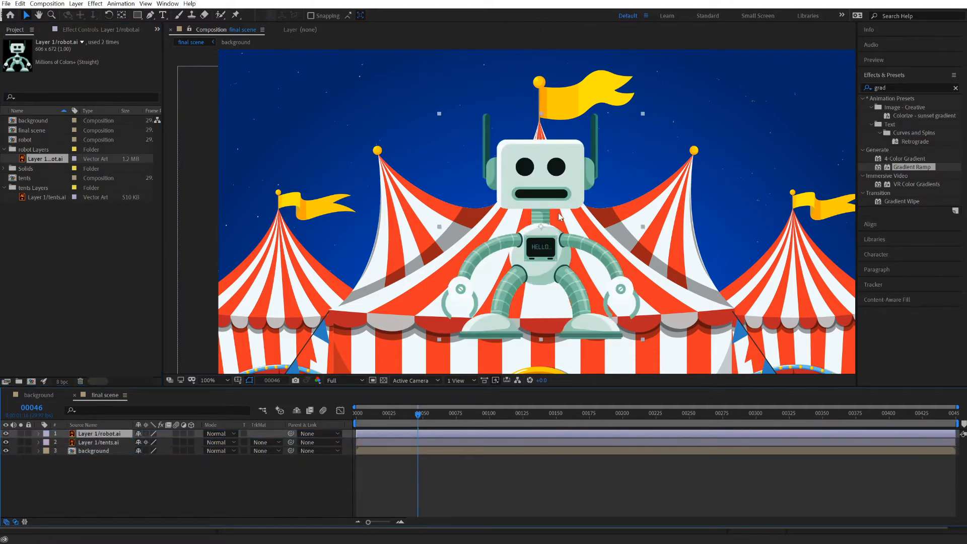
{"action": "left_click", "coordinate": [537, 185]}
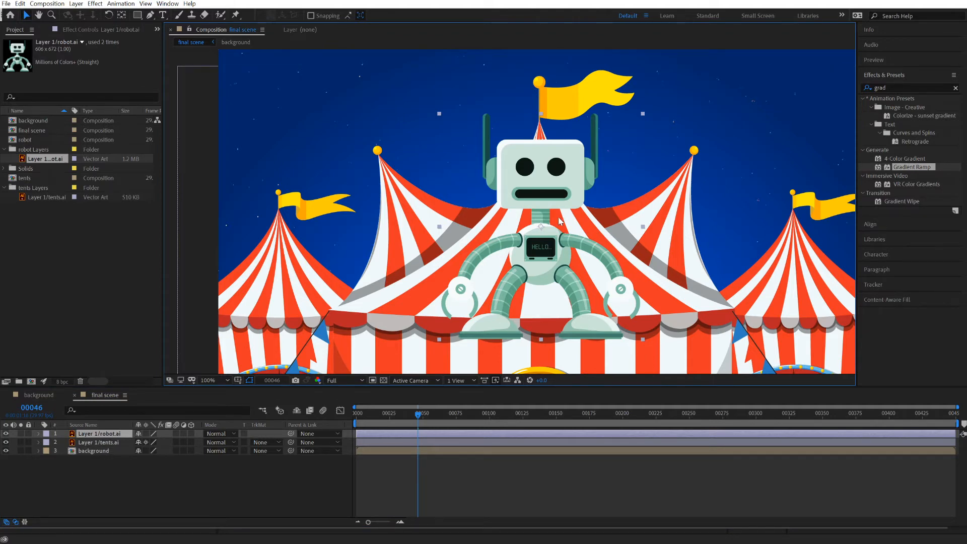
{"action": "left_click_drag", "start_coordinate": [550, 200], "coordinate": [387, 332]}
Start Position keyframing on the robot layer at frame 0.
{"action": "key", "text": "Home"}
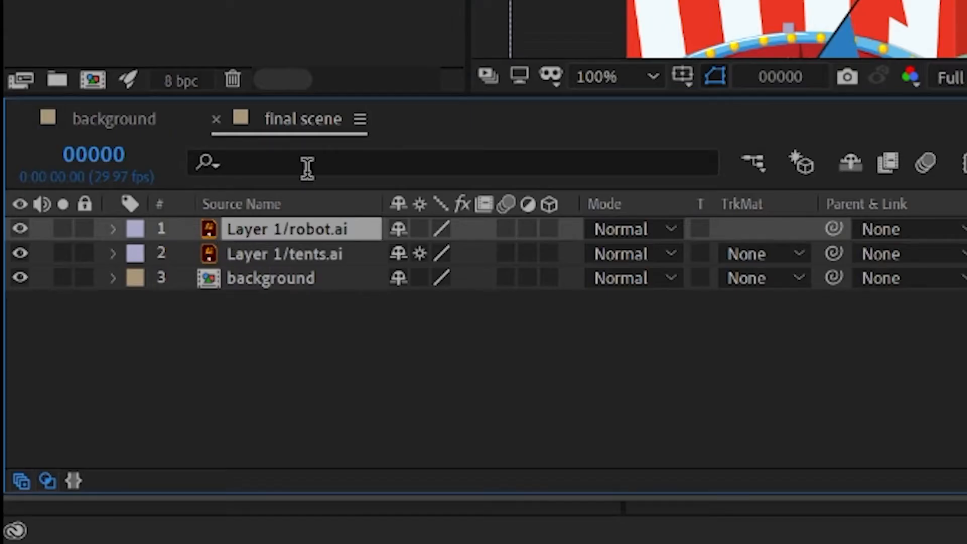
{"action": "key", "text": "p"}
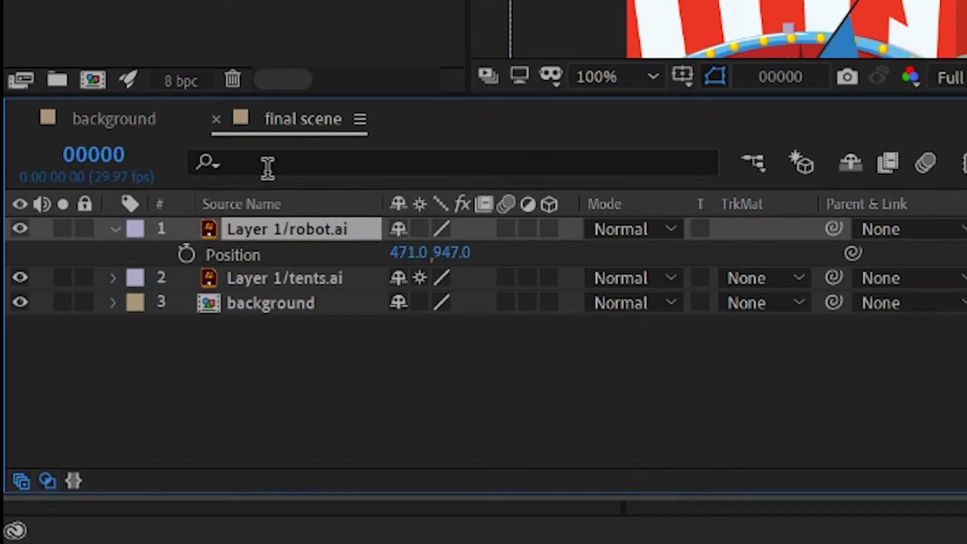
{"action": "left_click", "coordinate": [186, 255]}
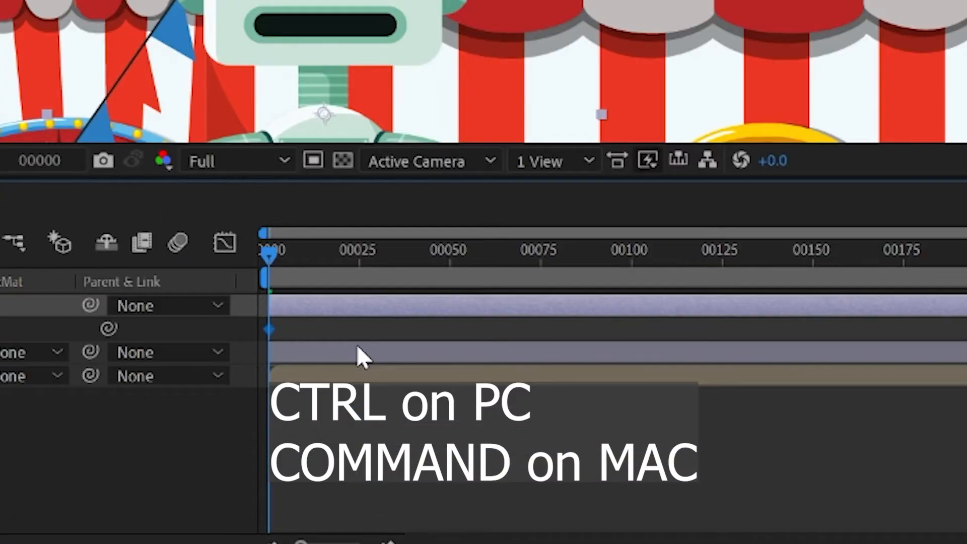
Add a second Position keyframe to the robot layer at frame 15, holding it at 471, 947.
{"action": "key", "text": "ctrl+shift+Right"}
{"action": "key", "text": "ctrl+shift+Left"}
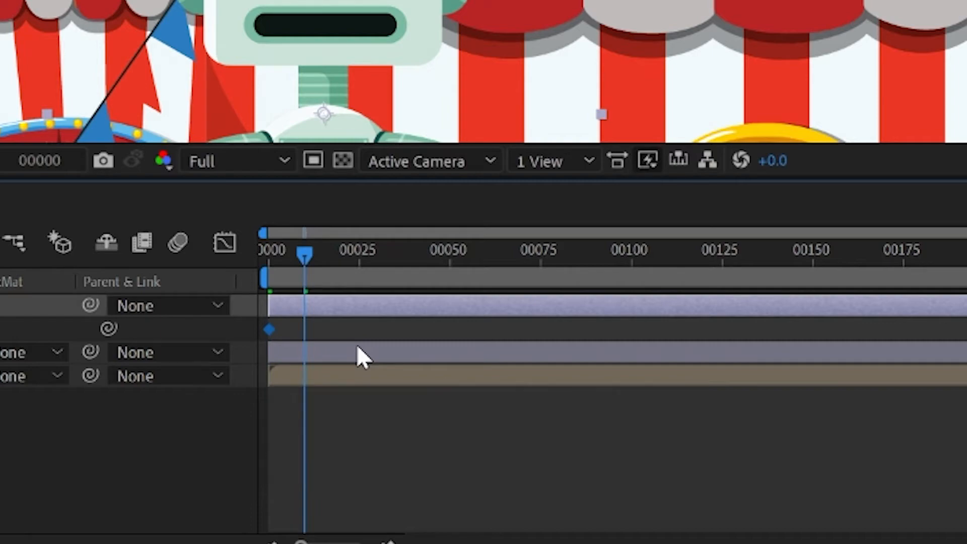
{"action": "key", "text": "ctrl+shift+Right"}
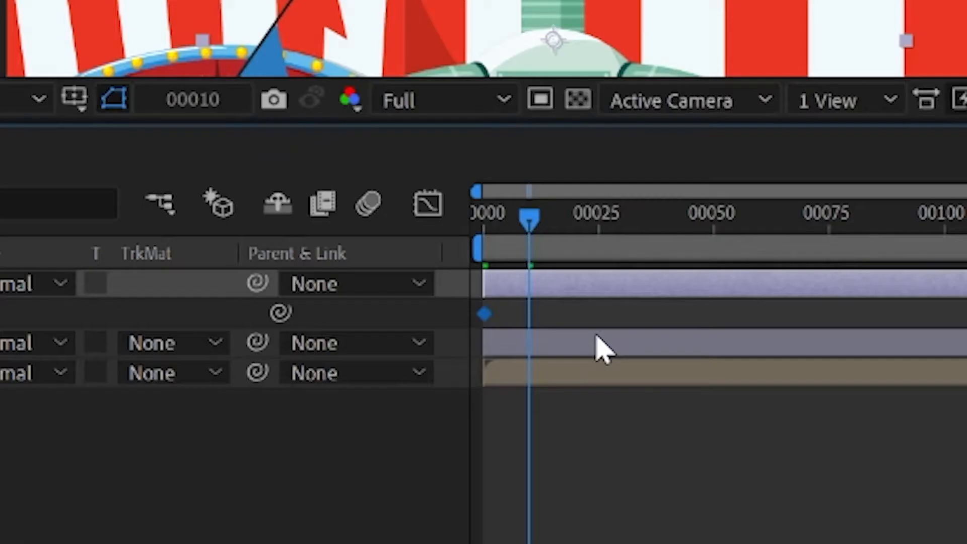
{"action": "key", "text": "space"}
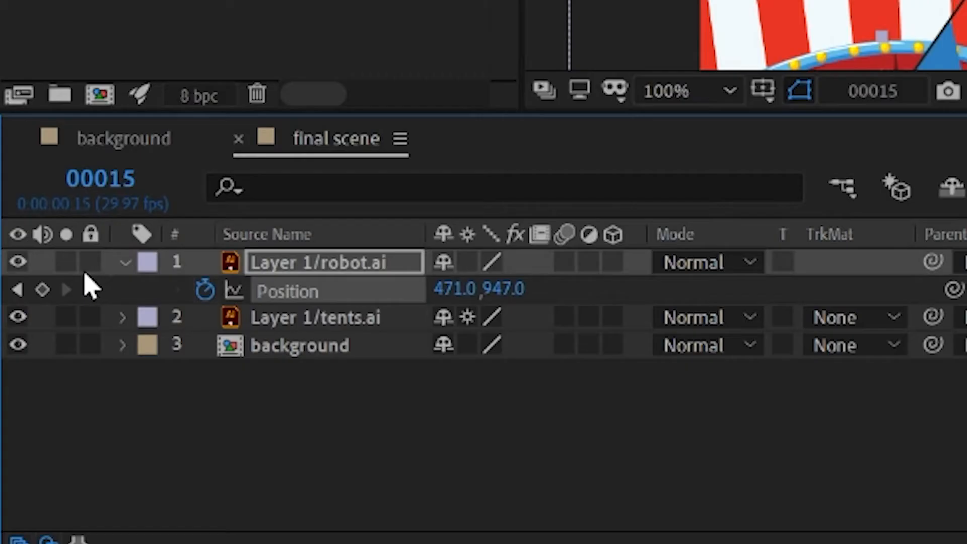
{"action": "left_click", "coordinate": [43, 290]}
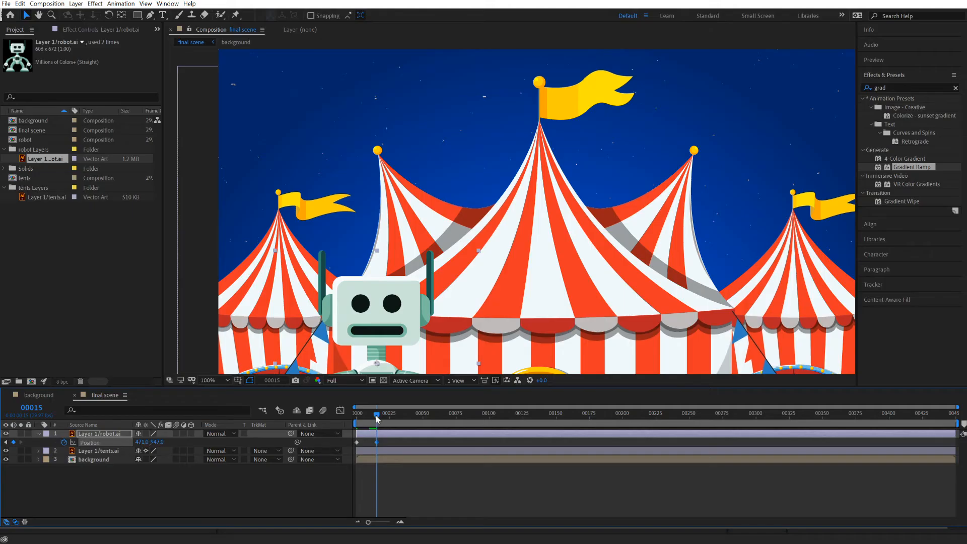
Add a Position keyframe on the robot layer at frame 7 by raising the robot straight up to about 471, 783.
{"action": "left_click_drag", "start_coordinate": [376, 416], "coordinate": [355, 418]}
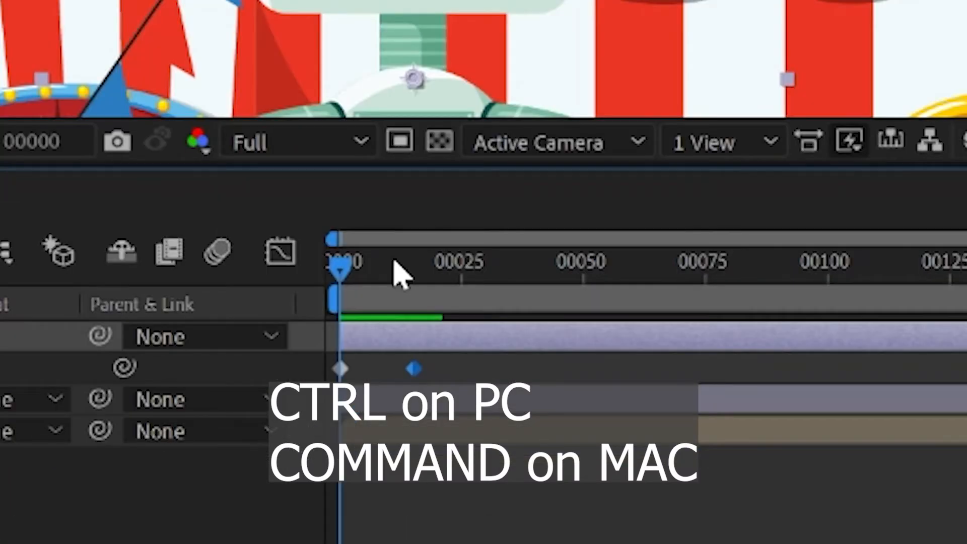
{"action": "key", "text": "ctrl+Right"}
{"action": "key", "text": "ctrl+Right"}
{"action": "key", "text": "ctrl+Right"}
{"action": "key", "text": "ctrl+Right"}
{"action": "key", "text": "ctrl+Right"}
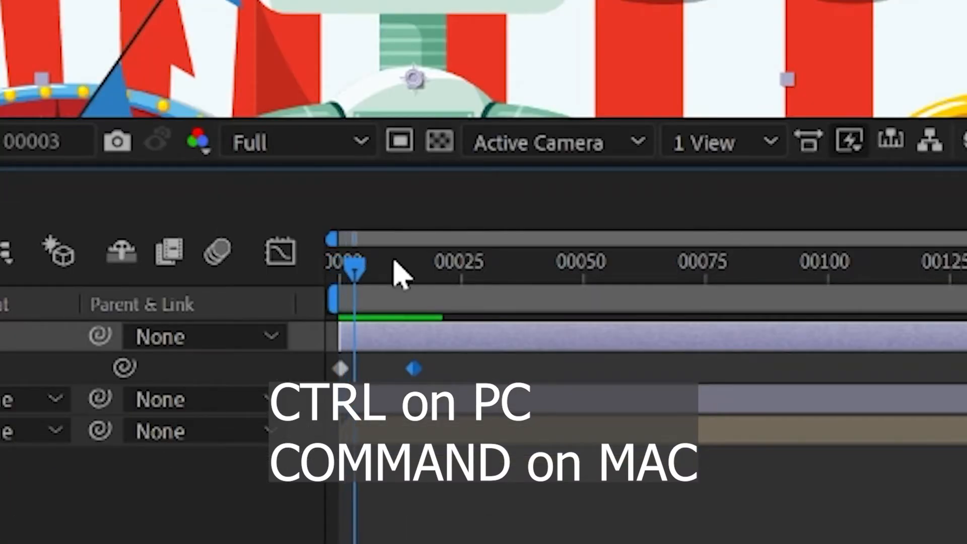
{"action": "key", "text": "ctrl+Right"}
{"action": "key", "text": "ctrl+Right"}
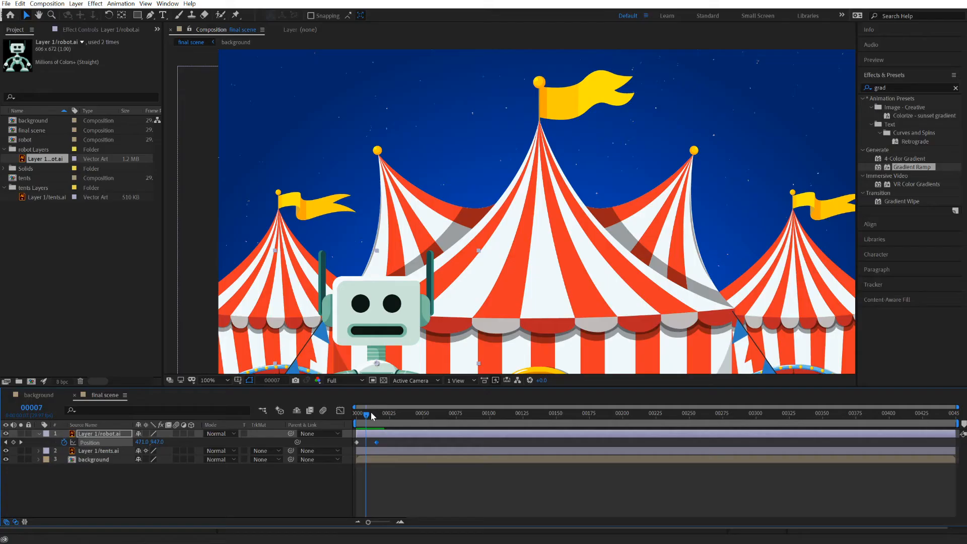
{"action": "left_click", "coordinate": [373, 307]}
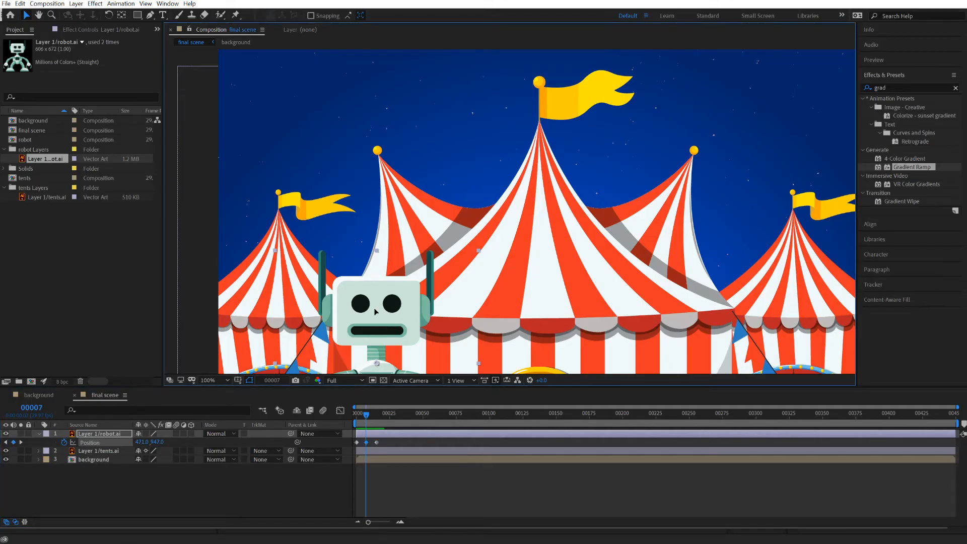
{"action": "key", "text": "Up"}
{"action": "key", "text": "Up"}
{"action": "key", "text": "Up"}
{"action": "key", "text": "Up"}
{"action": "key", "text": "Up"}
{"action": "key", "text": "Up"}
{"action": "key", "text": "Up"}
{"action": "key", "text": "Up"}
{"action": "key", "text": "Up"}
{"action": "key", "text": "Up"}
{"action": "key", "text": "Up"}
{"action": "key", "text": "Up"}
{"action": "key", "text": "Up"}
{"action": "left_click_drag", "start_coordinate": [375, 305], "coordinate": [373, 260]}
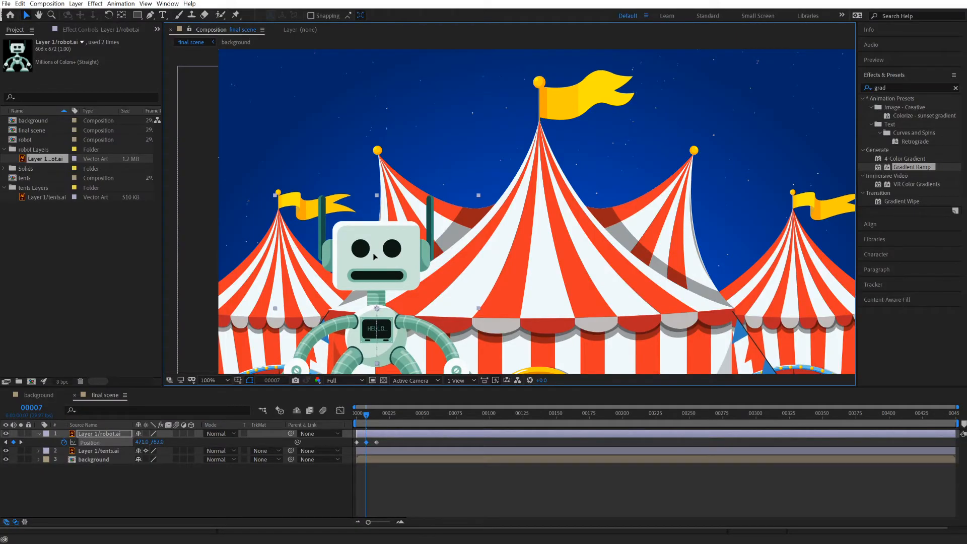
Play back the animation from frame 0 several times to check the robot's up-and-down jump.
{"action": "key", "text": "Home"}
{"action": "key", "text": "space"}
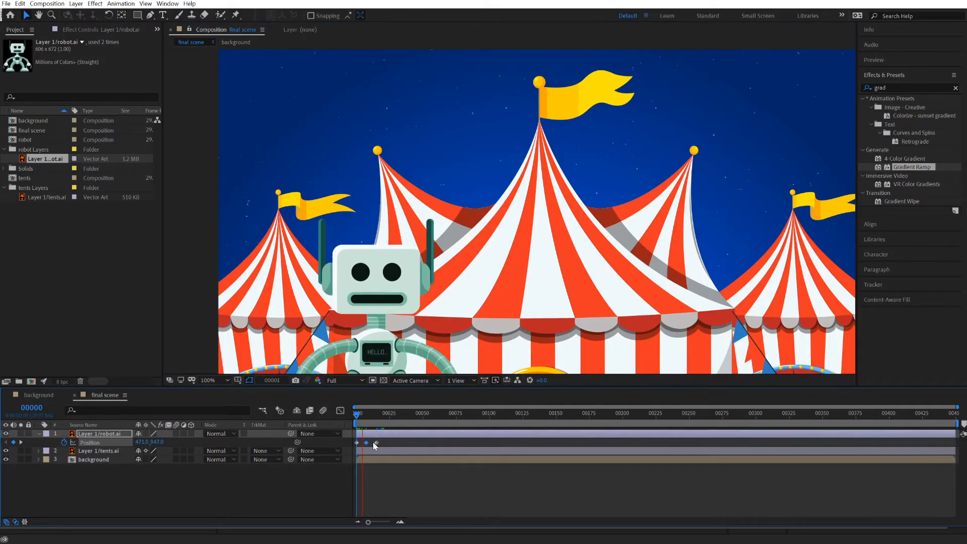
{"action": "key", "text": "space"}
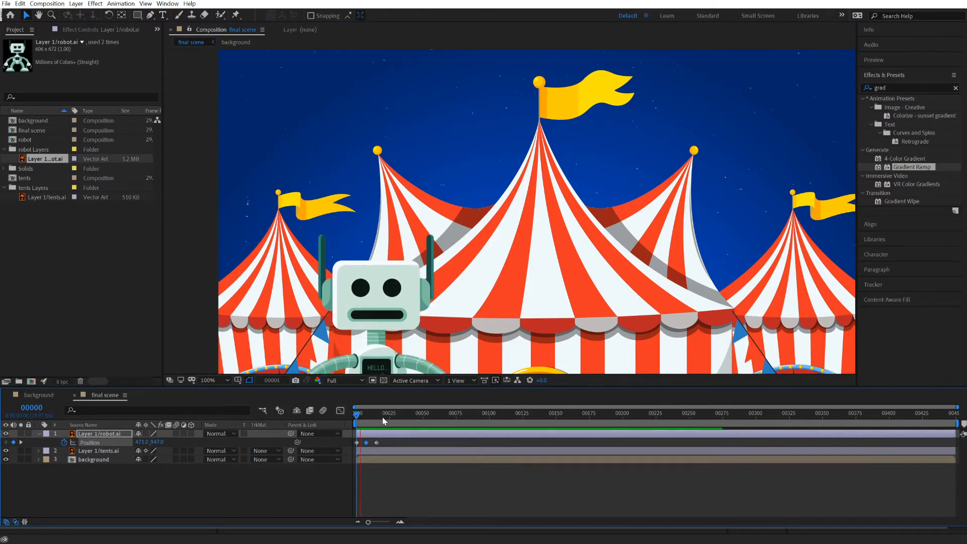
{"action": "left_click_drag", "start_coordinate": [384, 417], "coordinate": [355, 415]}
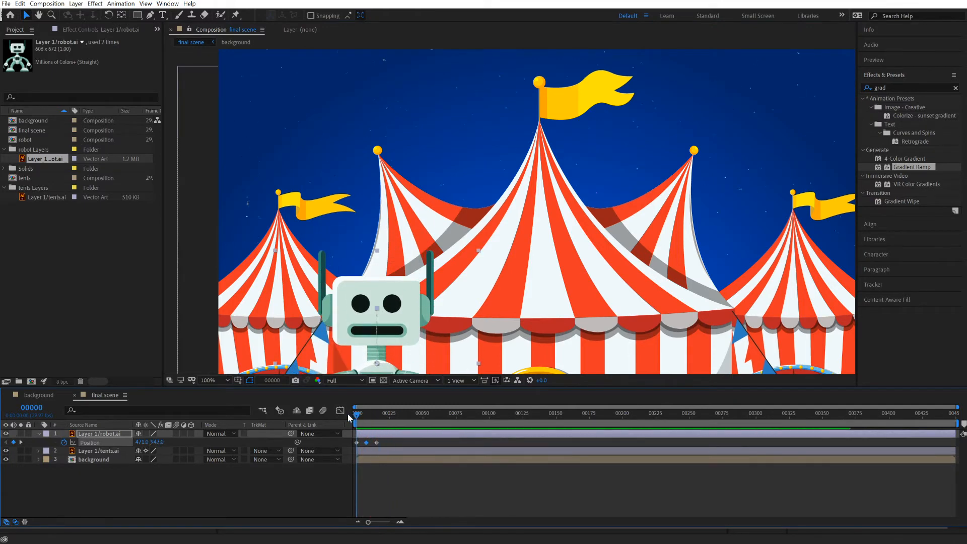
{"action": "key", "text": "space"}
{"action": "key", "text": "space"}
{"action": "key", "text": "space"}
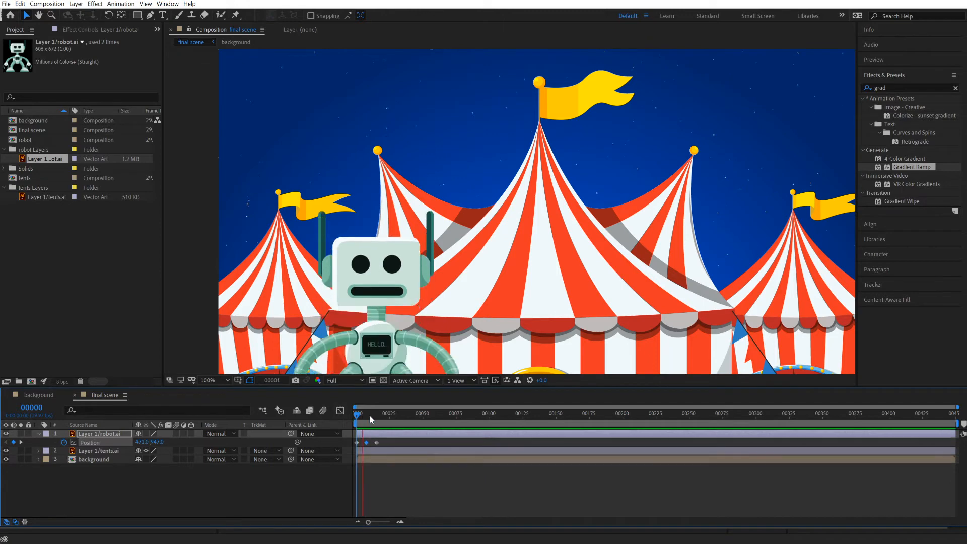
{"action": "left_click_drag", "start_coordinate": [381, 415], "coordinate": [348, 416]}
{"action": "key", "text": "space"}
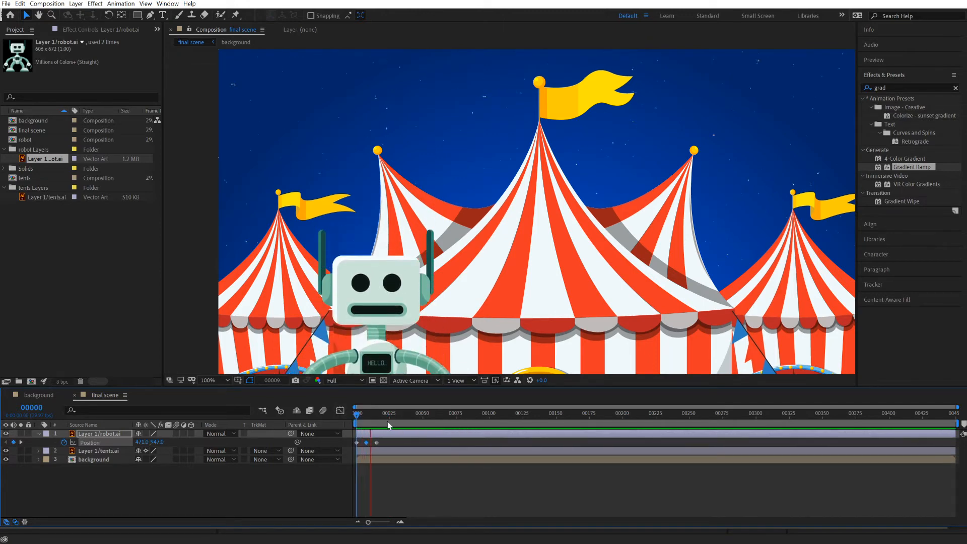
Step back and forth through the robot layer's Position keyframes with keyframe navigation, ending on the keyframe at frame 15.
{"action": "left_click", "coordinate": [387, 414]}
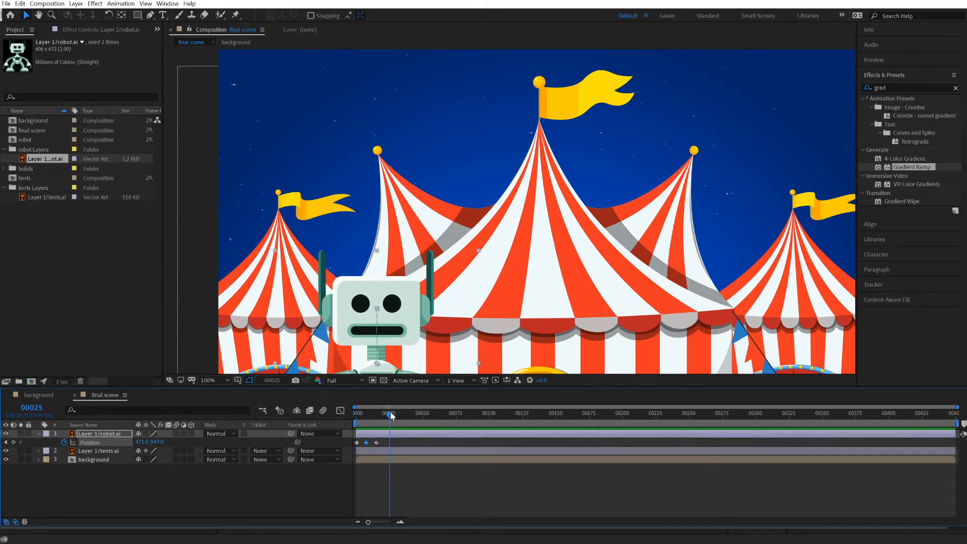
{"action": "mouse_move", "coordinate": [387, 414]}
{"action": "left_mouse_down"}
{"action": "mouse_move", "coordinate": [345, 424]}
{"action": "mouse_move", "coordinate": [381, 417]}
{"action": "mouse_move", "coordinate": [372, 414]}
{"action": "left_mouse_up"}
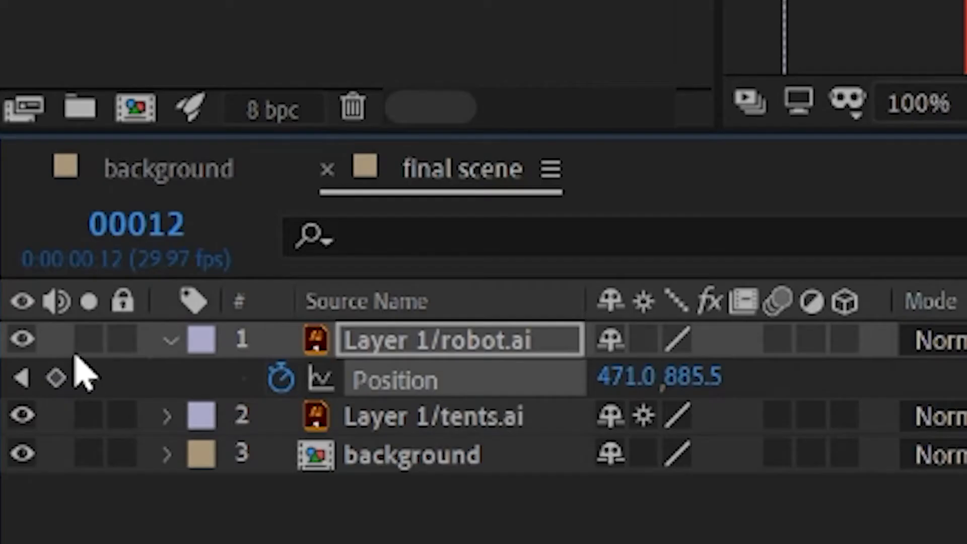
{"action": "left_click", "coordinate": [88, 377]}
{"action": "left_click", "coordinate": [22, 379]}
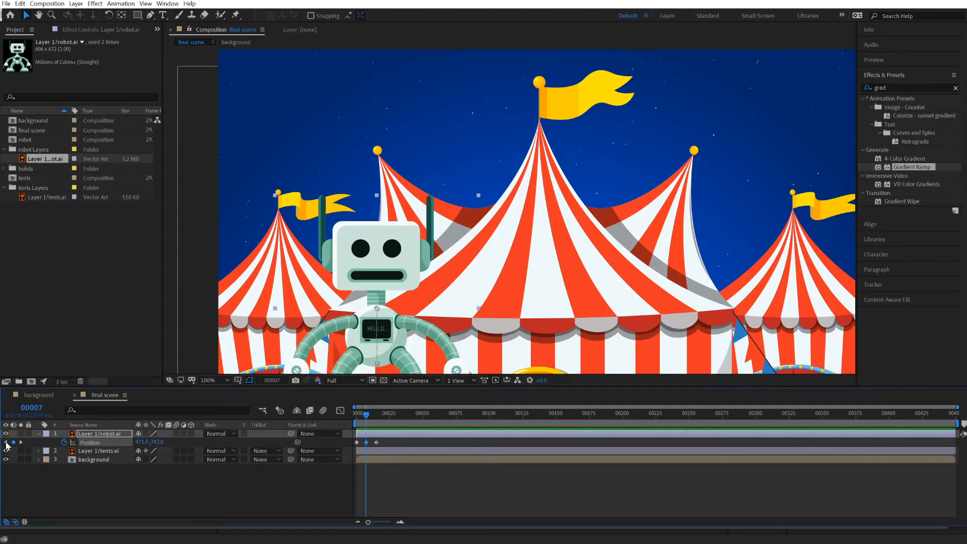
{"action": "left_click", "coordinate": [22, 379]}
{"action": "left_click", "coordinate": [22, 442]}
{"action": "left_click", "coordinate": [21, 441]}
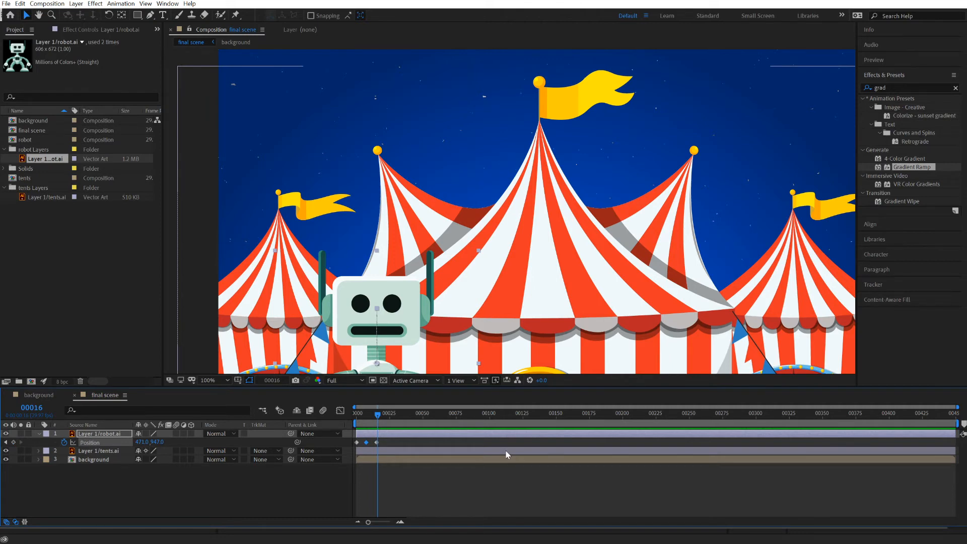
Add a Position keyframe to the robot layer at frame 20, holding it at 471, 947, and preview the motion.
{"action": "key", "text": "Page_Down"}
{"action": "key", "text": "Page_Down"}
{"action": "key", "text": "Page_Down"}
{"action": "key", "text": "Page_Down"}
{"action": "key", "text": "Page_Down"}
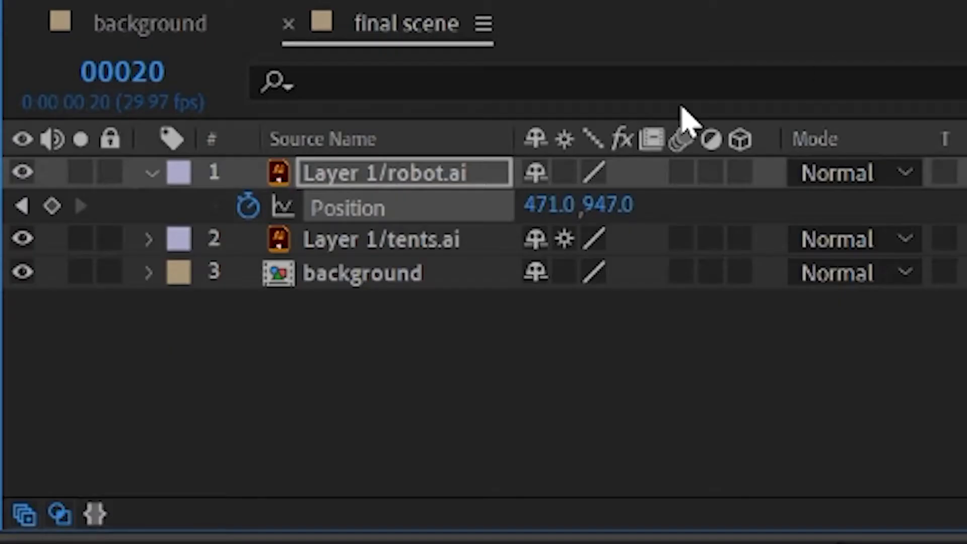
{"action": "left_click", "coordinate": [51, 206]}
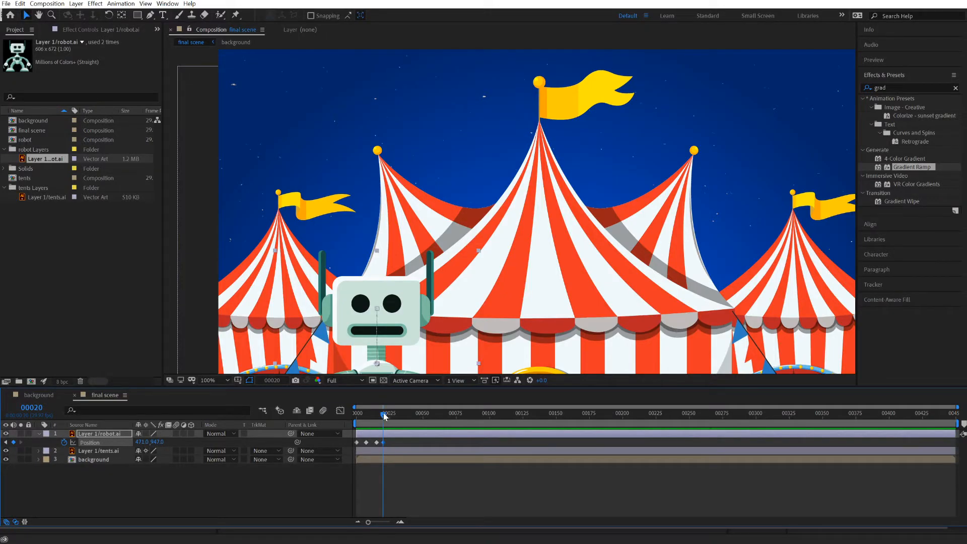
{"action": "key", "text": "space"}
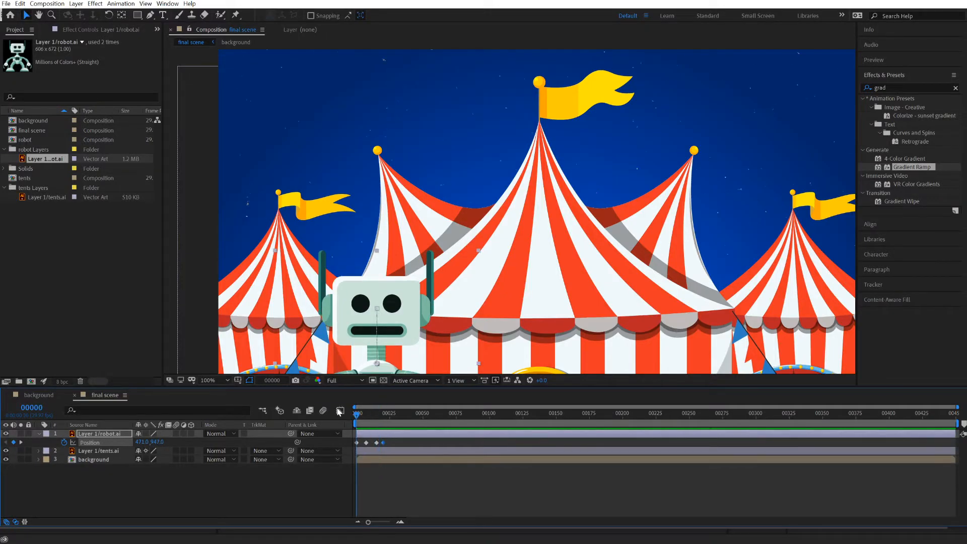
{"action": "key", "text": "space"}
{"action": "left_click_drag", "start_coordinate": [401, 414], "coordinate": [354, 422]}
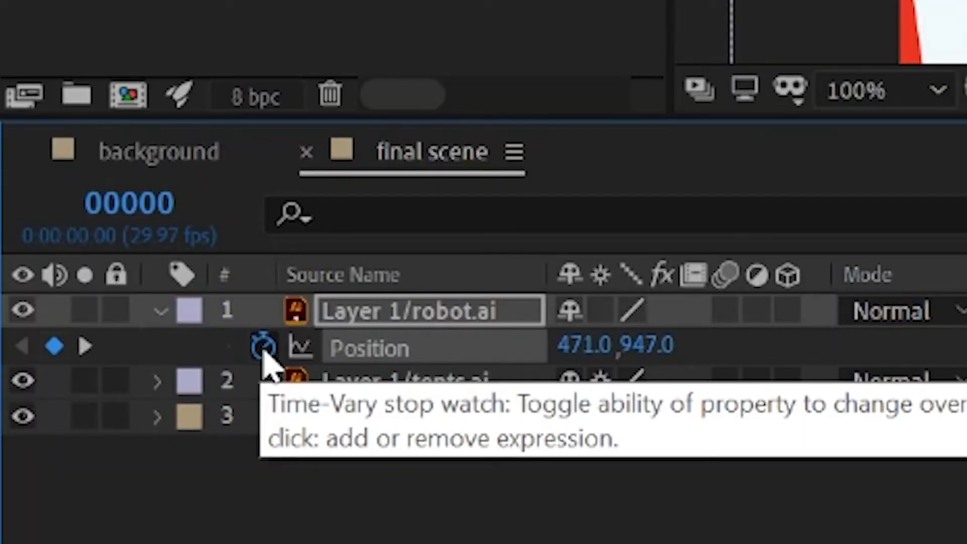
Add the expression loopOut() to the robot layer's Position property.
{"action": "left_click", "coordinate": [263, 346], "text": "alt"}
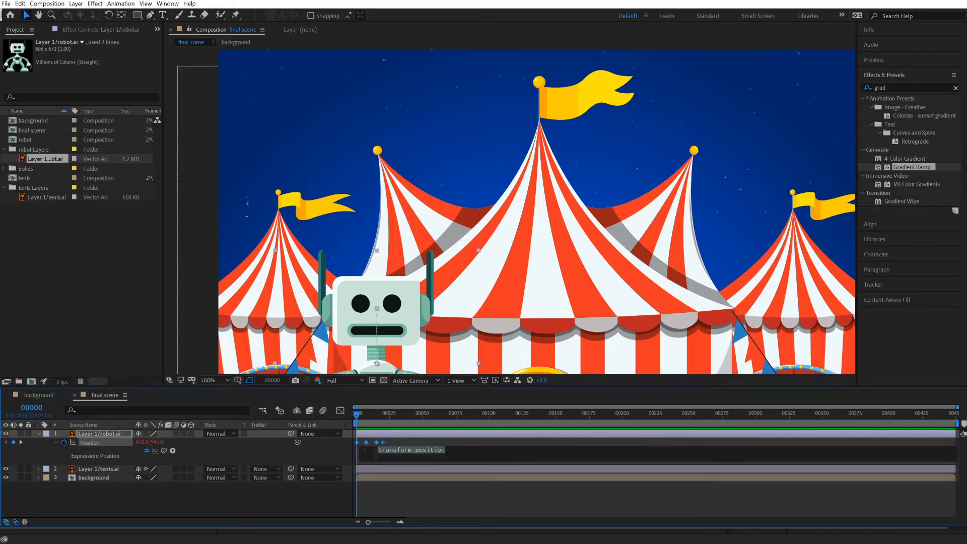
{"action": "type", "text": "loopOu"}
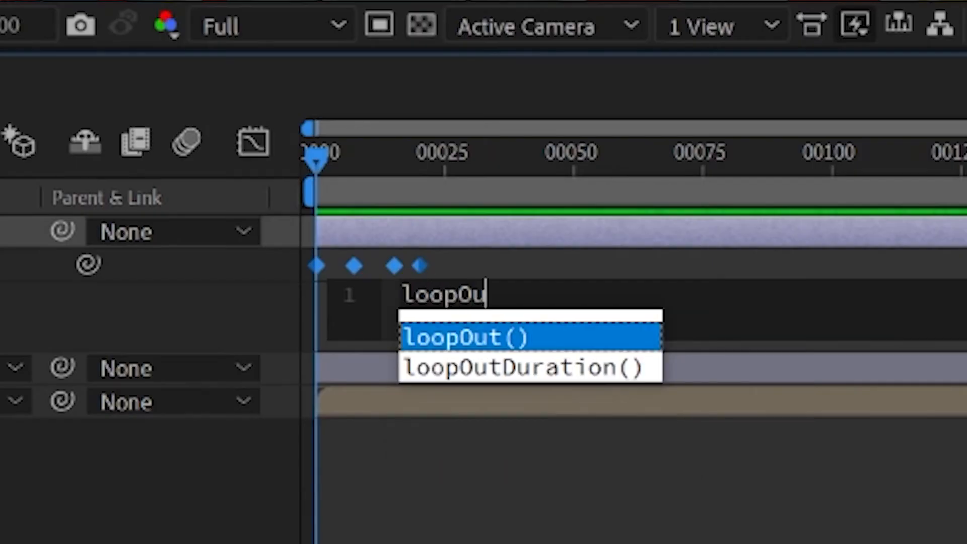
{"action": "type", "text": "t"}
{"action": "double_click", "coordinate": [470, 336]}
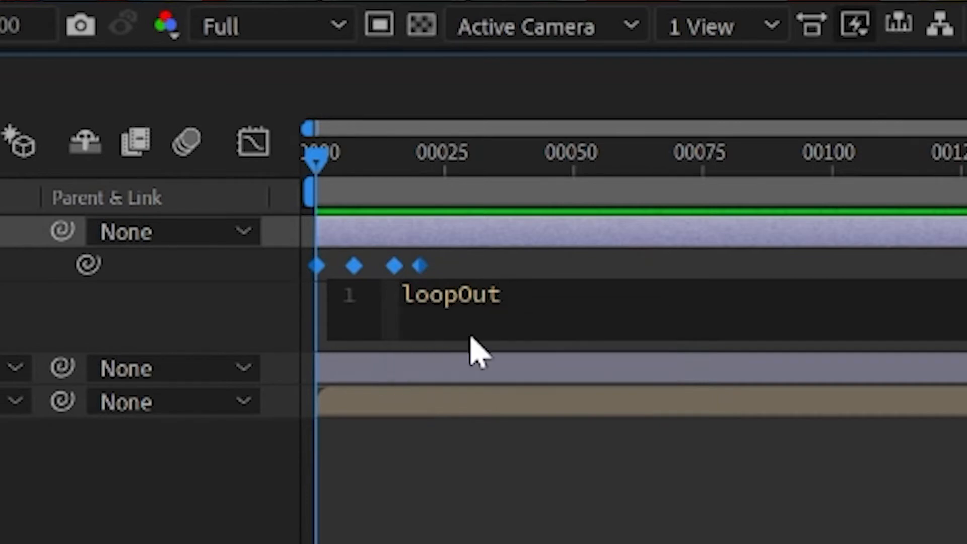
{"action": "type", "text": "("}
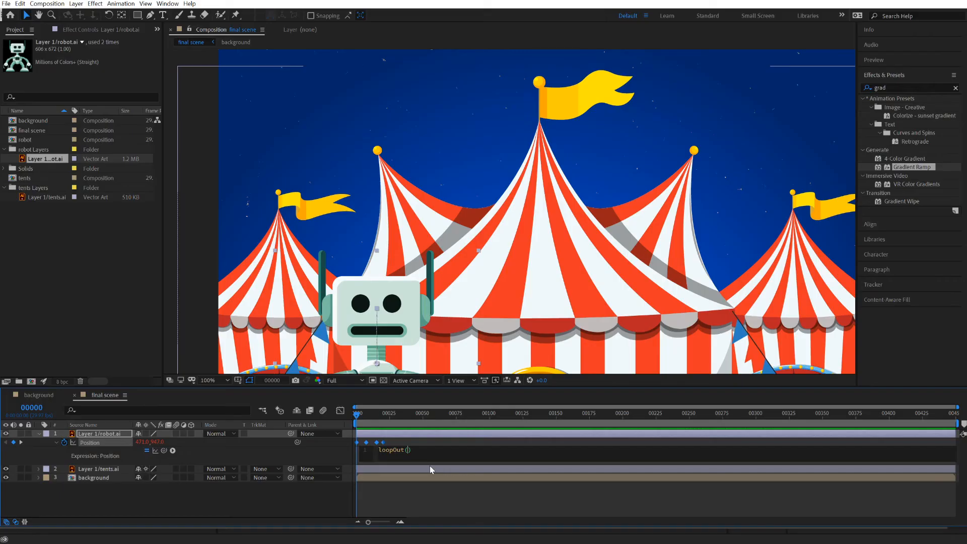
{"action": "left_click", "coordinate": [358, 417]}
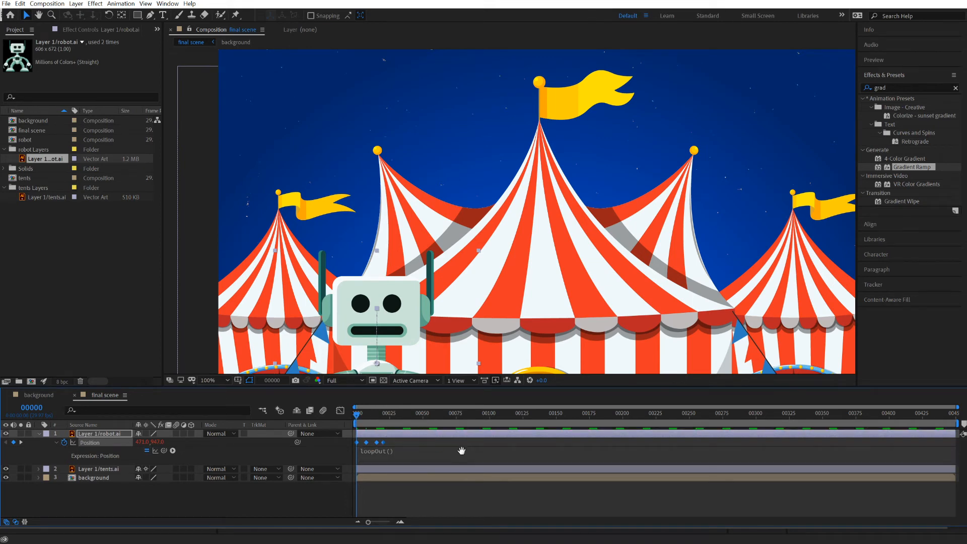
Play the scene from frame 0 to review the robot's repeating jump, collapsing the robot layer's properties between previews.
{"action": "key", "text": "space"}
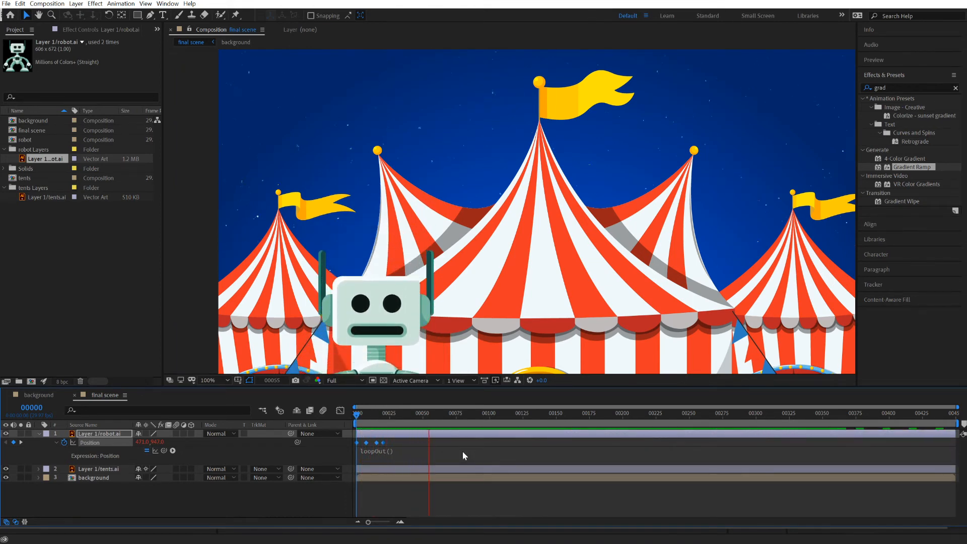
{"action": "key", "text": "space"}
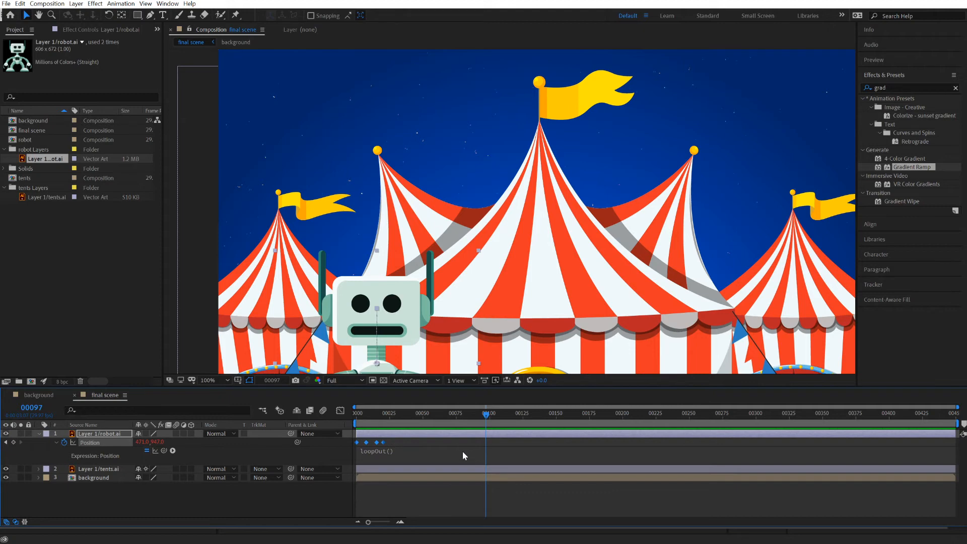
{"action": "left_click_drag", "start_coordinate": [433, 418], "coordinate": [350, 421]}
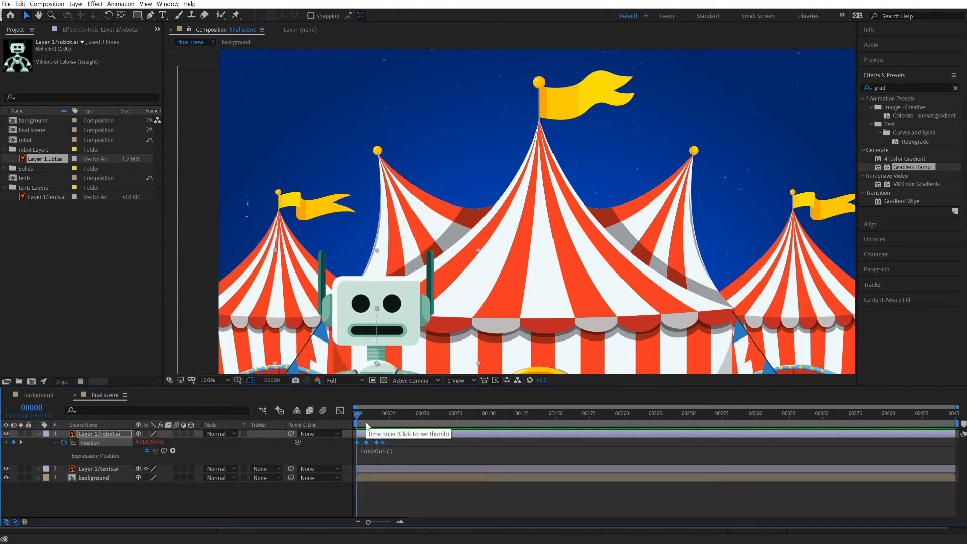
{"action": "key", "text": "space"}
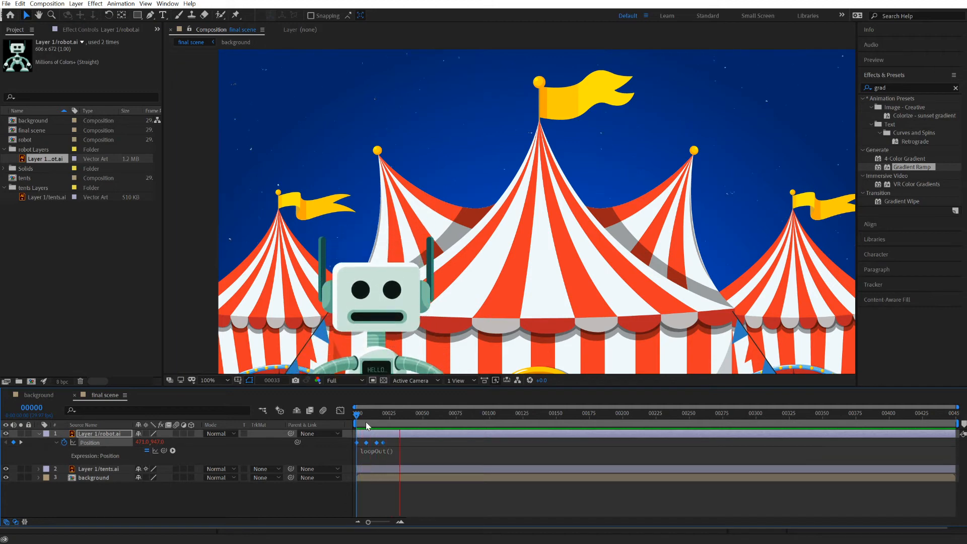
{"action": "key", "text": "space"}
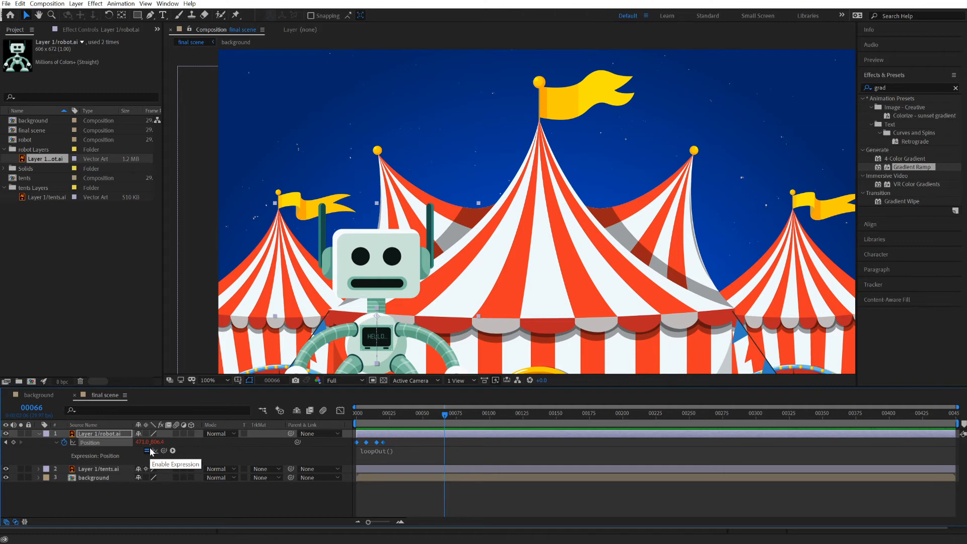
{"action": "left_click", "coordinate": [39, 433]}
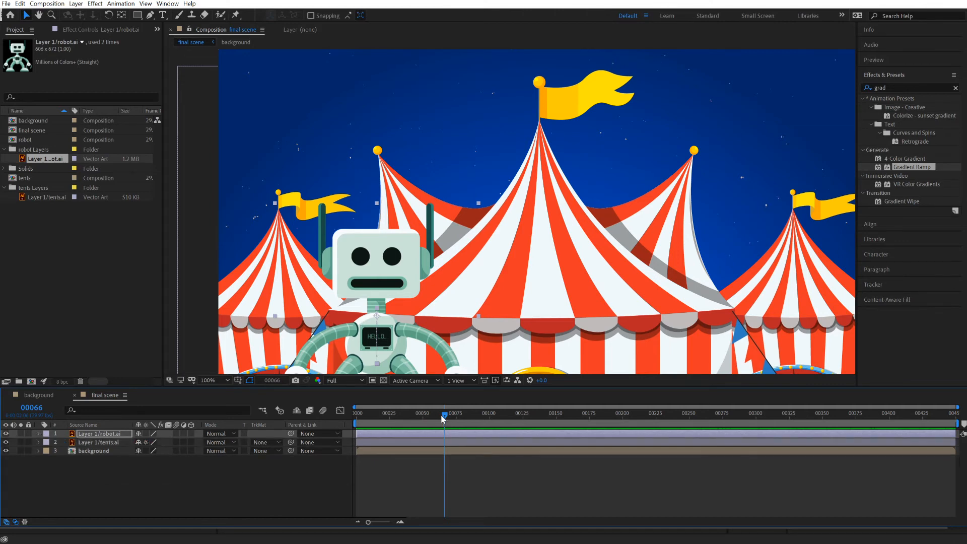
{"action": "left_click_drag", "start_coordinate": [444, 414], "coordinate": [345, 418]}
{"action": "key", "text": "space"}
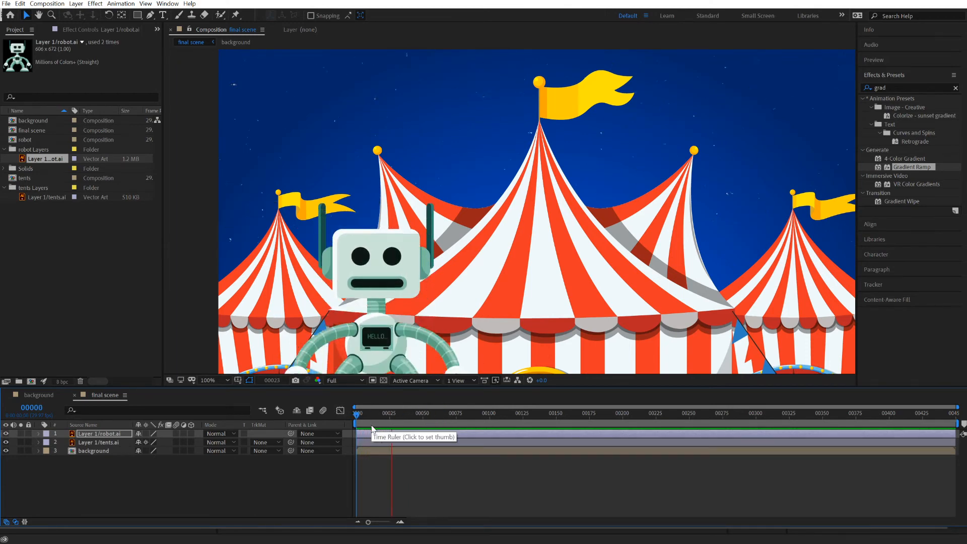
{"action": "key", "text": "space"}
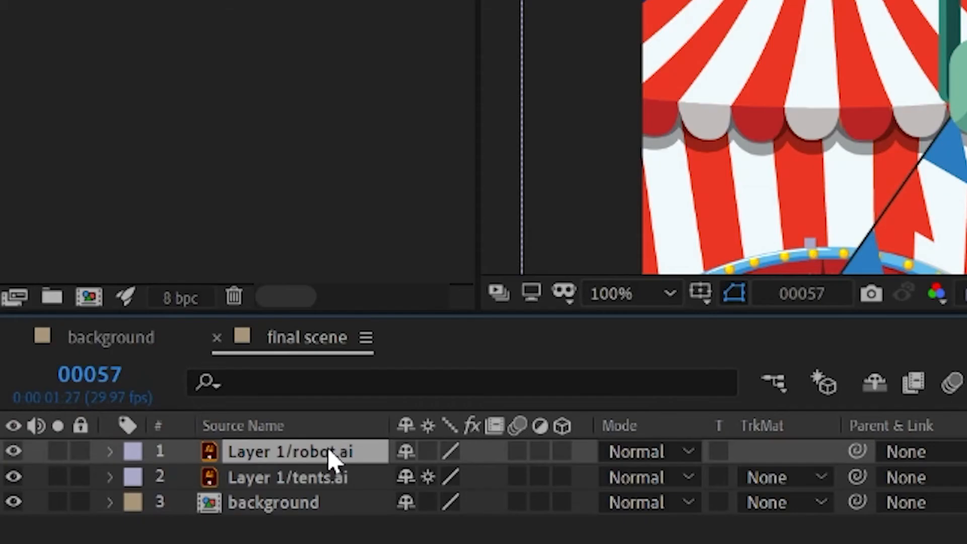
Pre-compose the robot layer, moving all attributes into the new composition, and open that composition.
{"action": "right_click", "coordinate": [329, 459]}
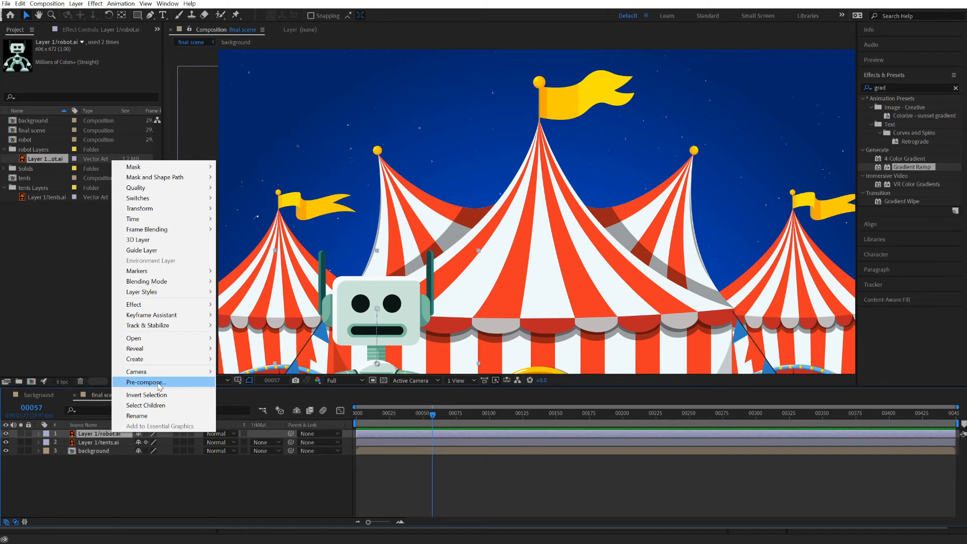
{"action": "left_click", "coordinate": [159, 384]}
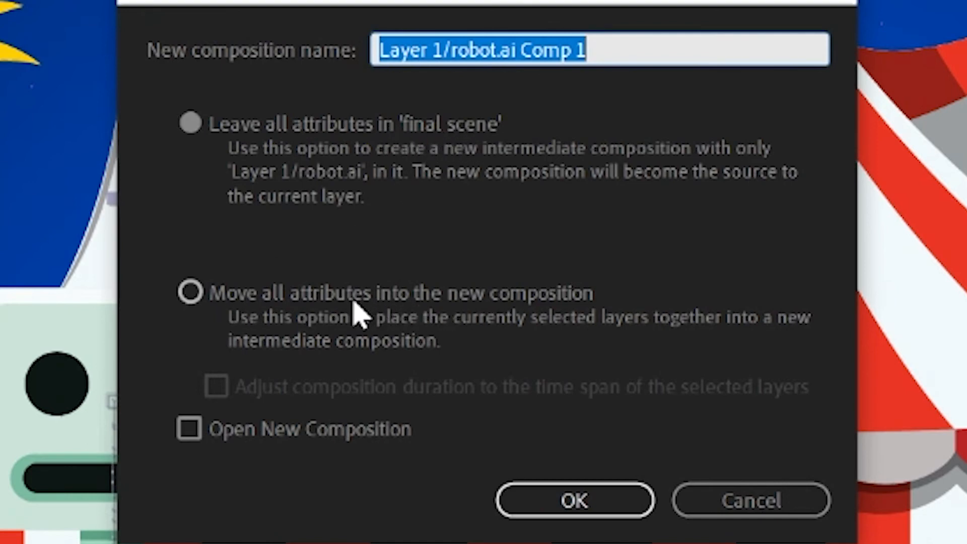
{"action": "left_click", "coordinate": [333, 305]}
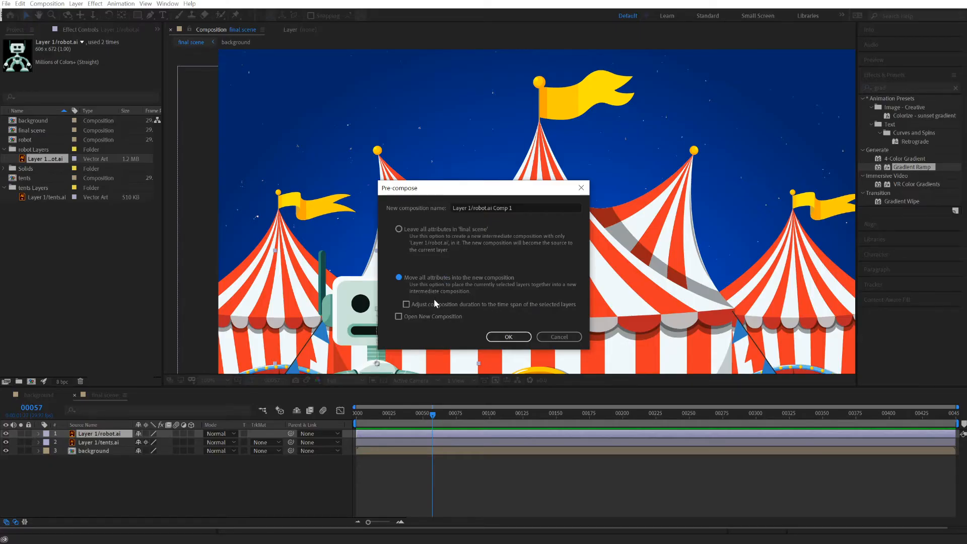
{"action": "left_click", "coordinate": [508, 337]}
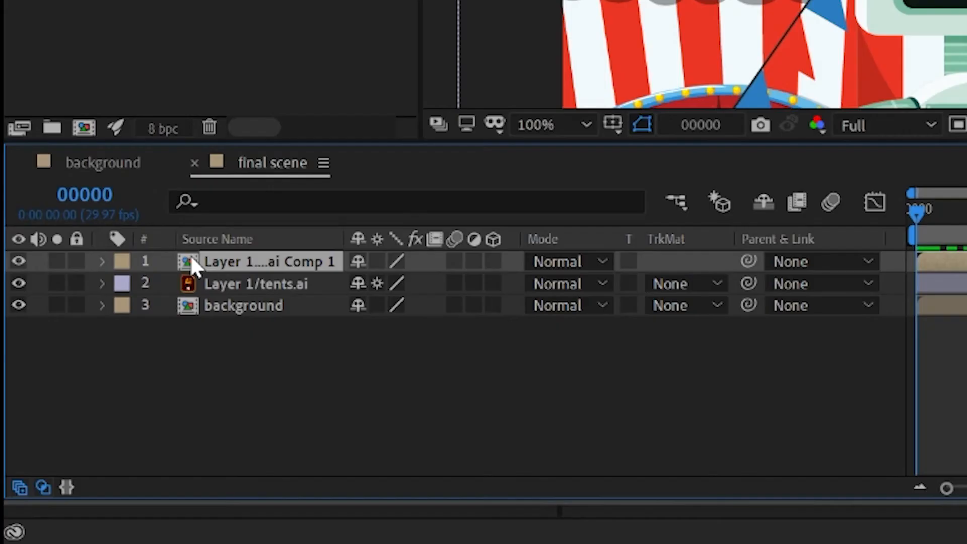
{"action": "double_click", "coordinate": [74, 434]}
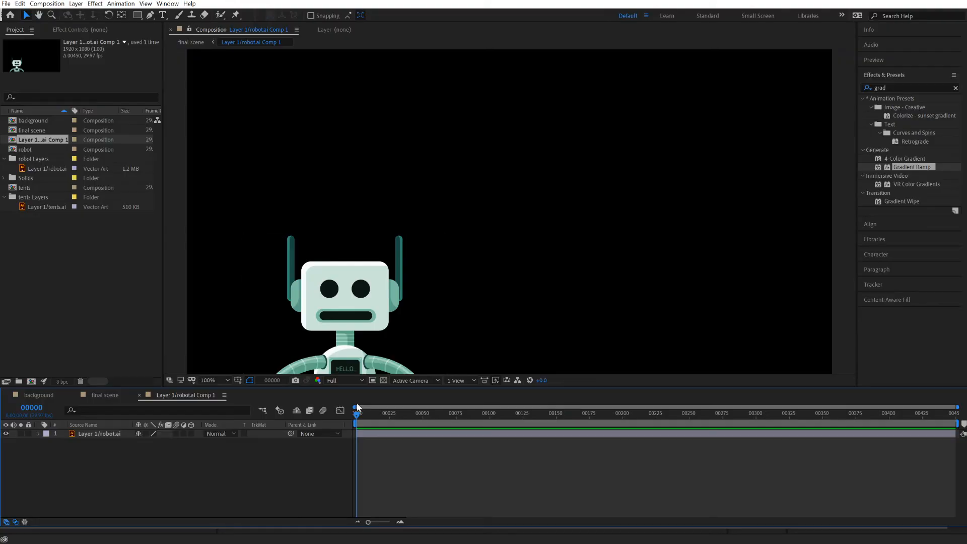
Return to the final scene composition and scrub from frame 0 to 28 to check the pre-composed robot's jump.
{"action": "left_click_drag", "start_coordinate": [375, 418], "coordinate": [339, 421]}
{"action": "left_click", "coordinate": [48, 394]}
{"action": "left_click", "coordinate": [102, 393]}
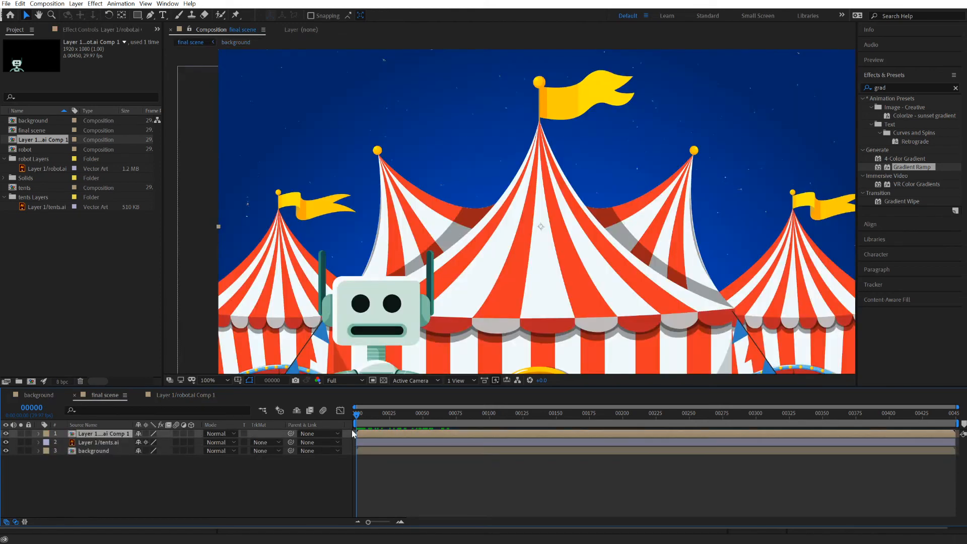
{"action": "left_click_drag", "start_coordinate": [358, 415], "coordinate": [393, 414]}
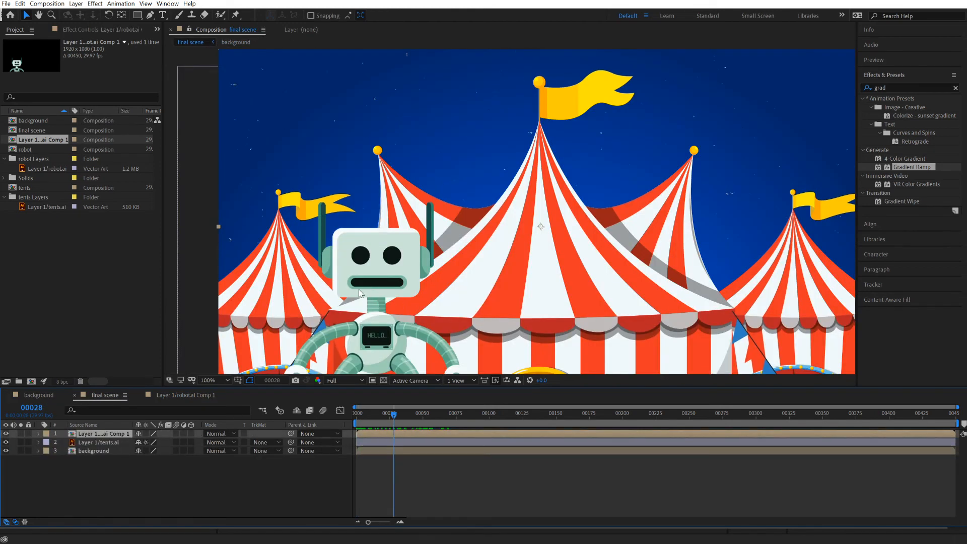
Rename the robot's pre-composition as robotjump in the project.
{"action": "left_click", "coordinate": [41, 139]}
{"action": "key", "text": "Return"}
{"action": "type", "text": "r"}
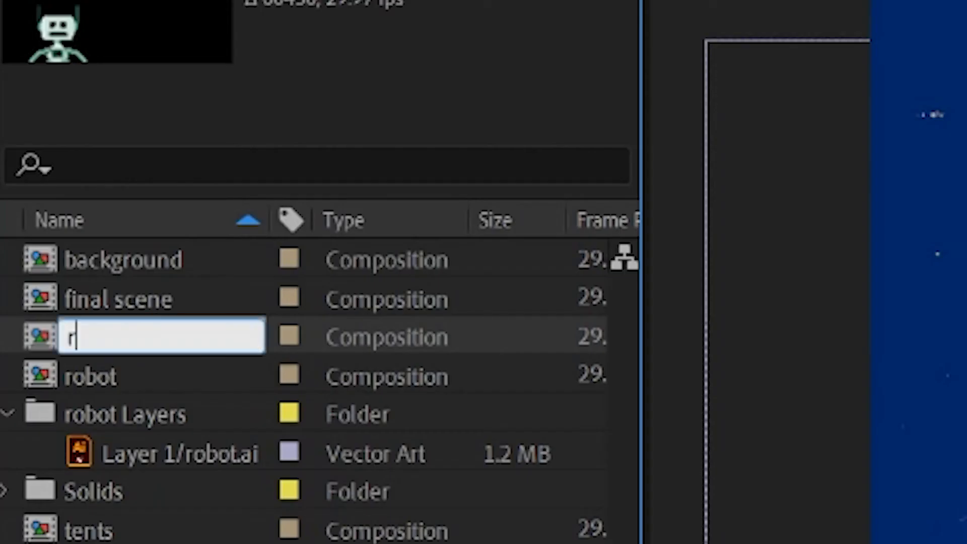
{"action": "type", "text": "obotjump"}
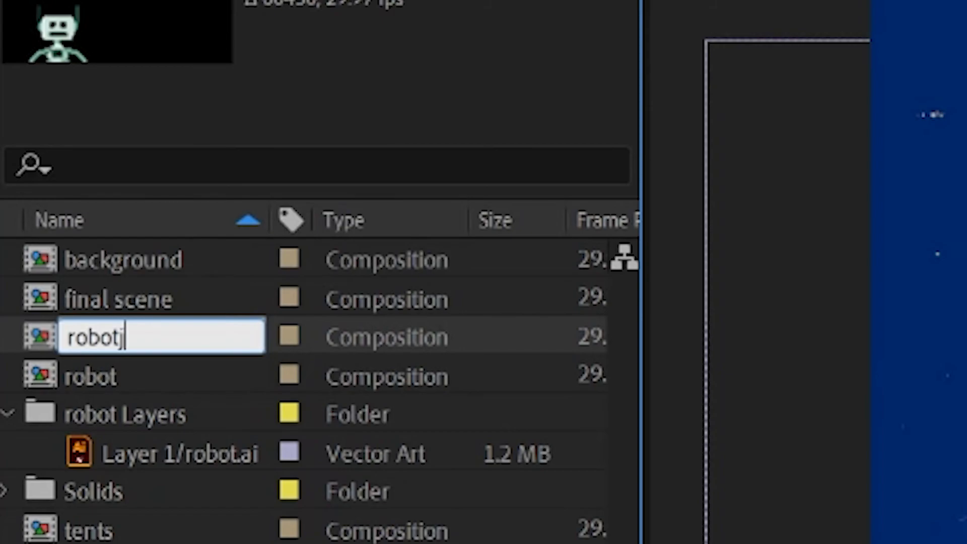
{"action": "key", "text": "Return"}
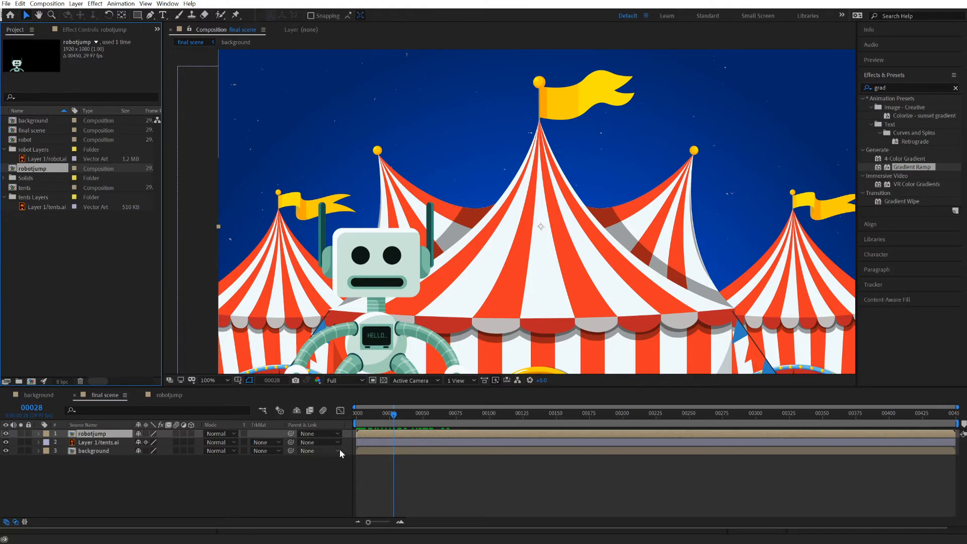
Start Position keyframing on the robotjump layer at frame 0, placing it at 232, 540 so the robot is off-screen left.
{"action": "left_click_drag", "start_coordinate": [393, 414], "coordinate": [346, 424]}
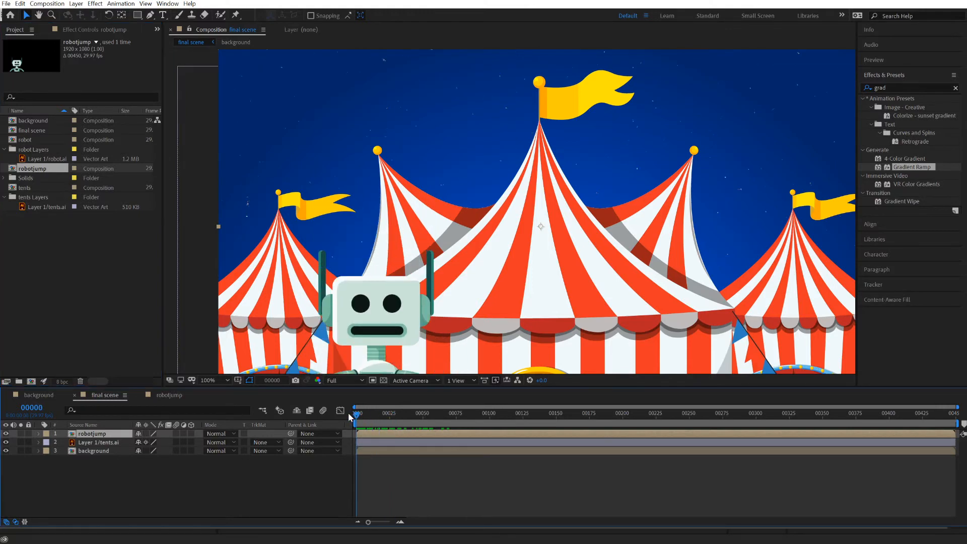
{"action": "key", "text": "comma"}
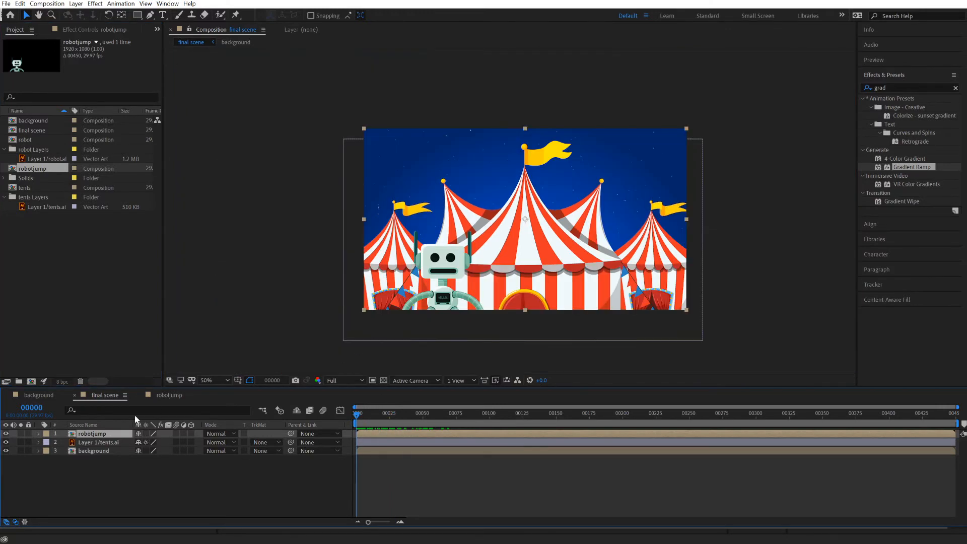
{"action": "key", "text": "p"}
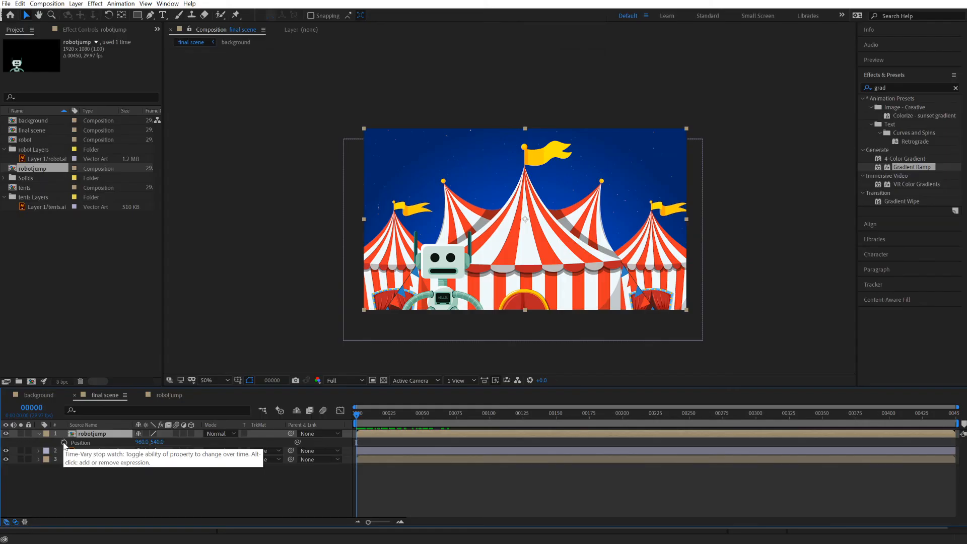
{"action": "left_click", "coordinate": [232, 413]}
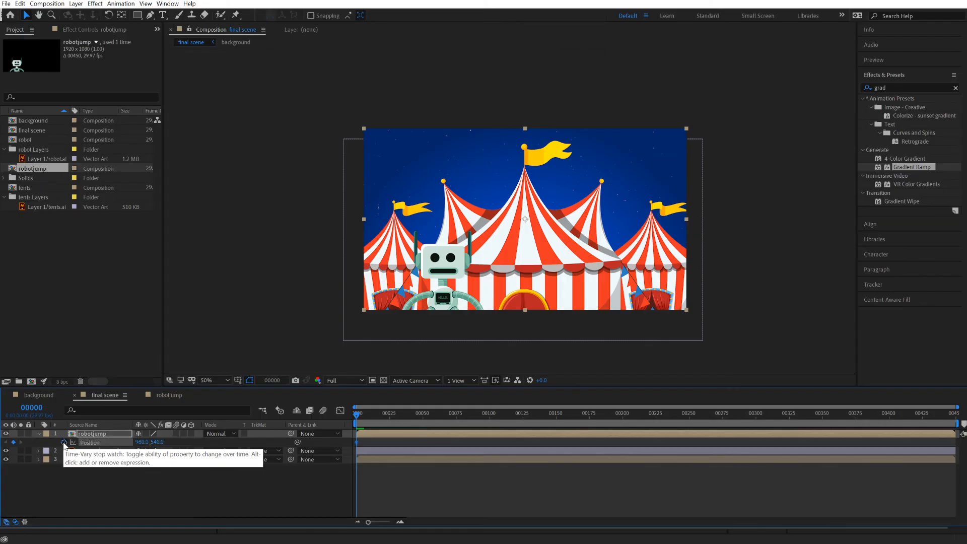
{"action": "left_click_drag", "start_coordinate": [435, 266], "coordinate": [323, 282]}
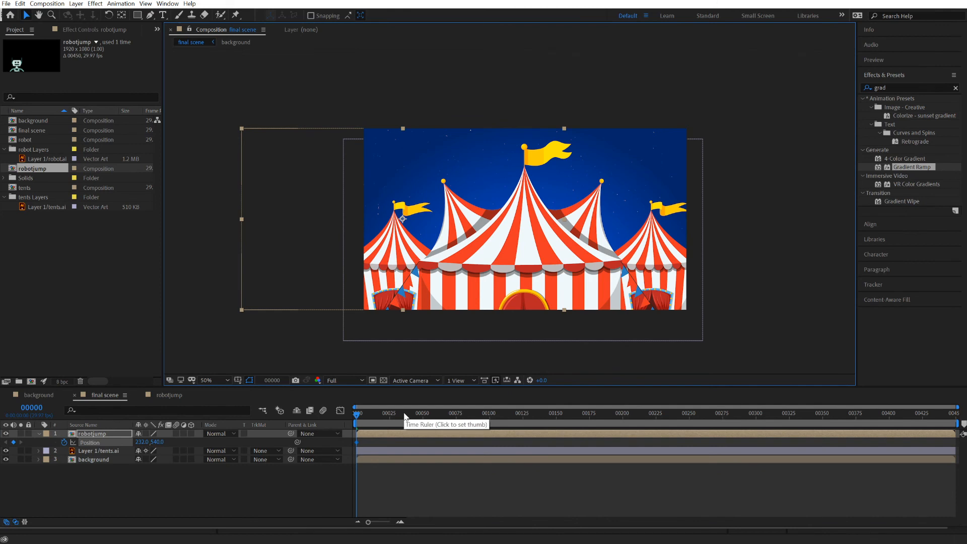
At frame 30, move the robotjump layer to 990, 540 for a second Position keyframe, and preview the robot's entrance from frame 0.
{"action": "key", "text": "space"}
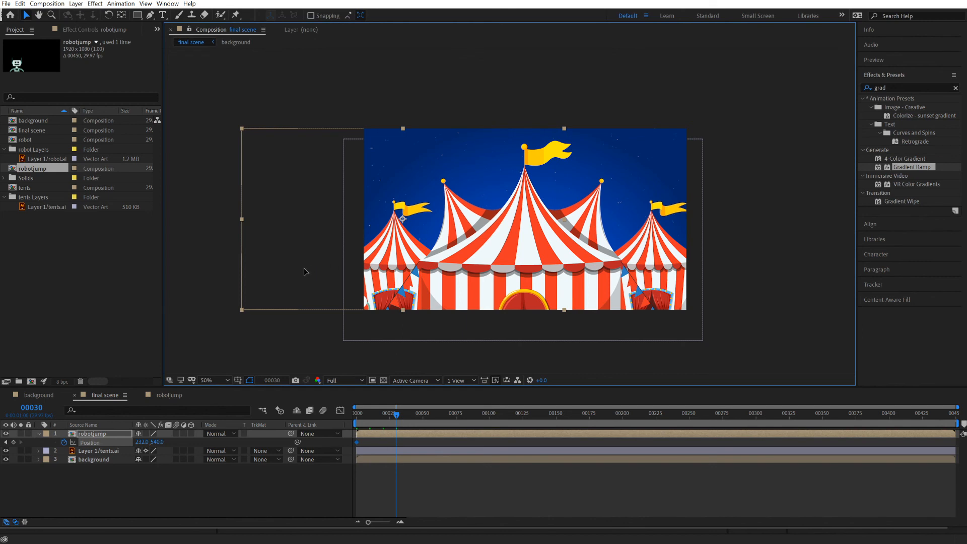
{"action": "left_click_drag", "start_coordinate": [301, 269], "coordinate": [430, 284]}
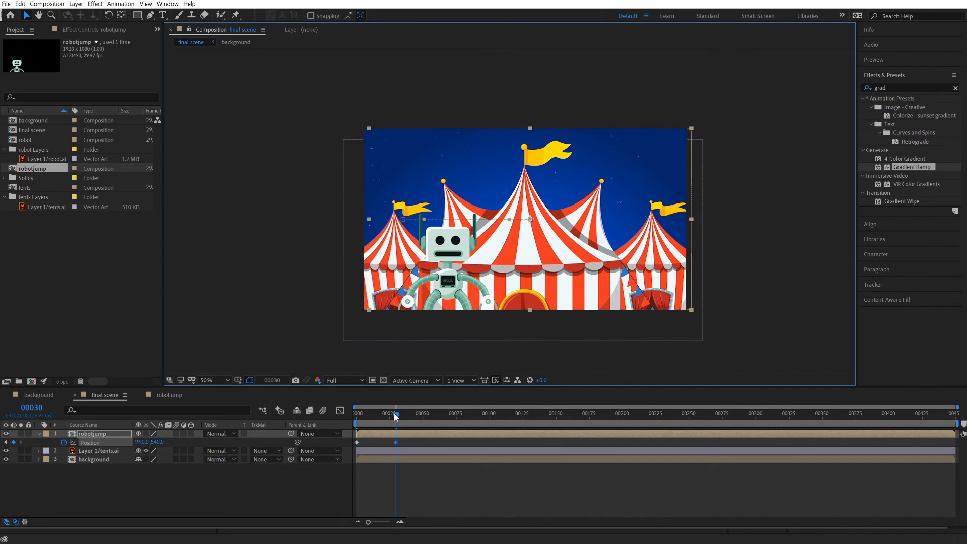
{"action": "key", "text": "Home"}
{"action": "key", "text": "space"}
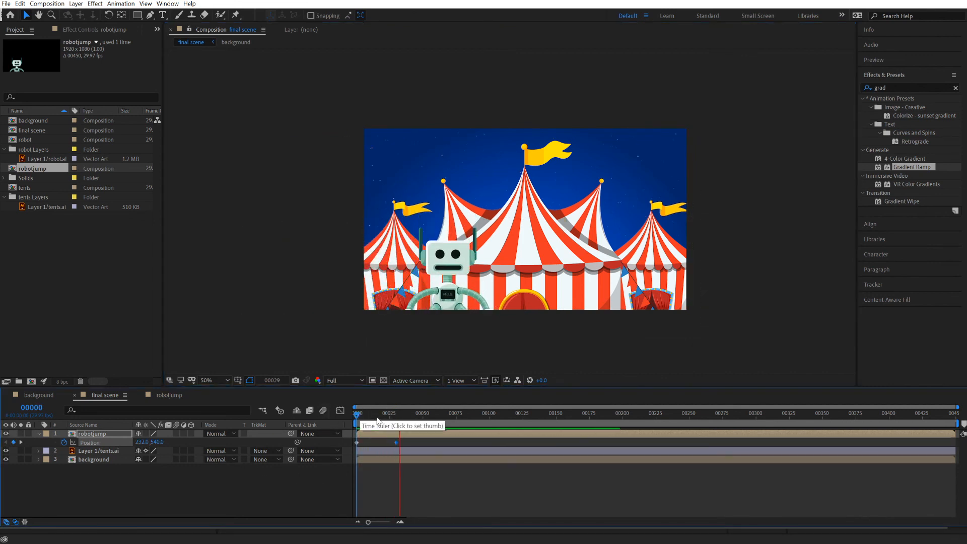
{"action": "left_click_drag", "start_coordinate": [404, 416], "coordinate": [346, 417]}
{"action": "key", "text": "space"}
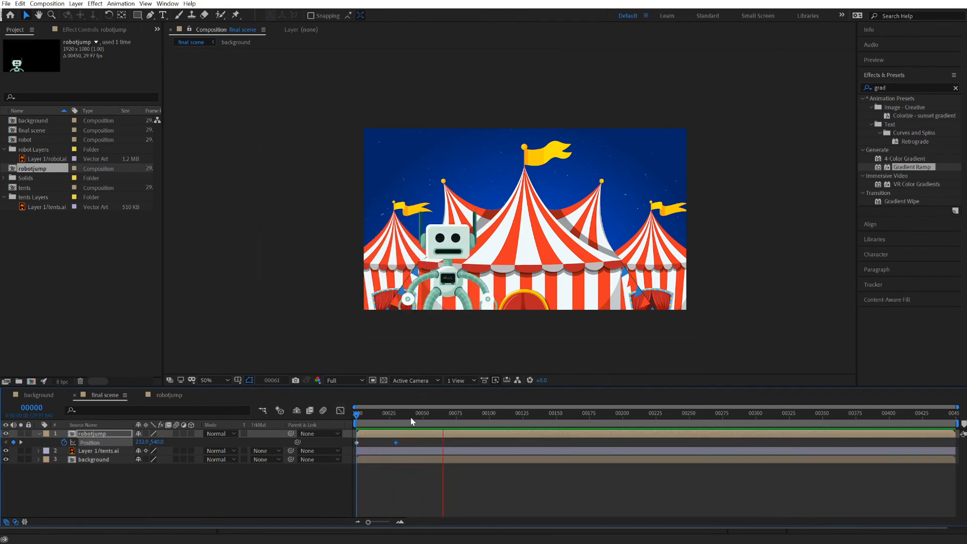
{"action": "key", "text": "space"}
{"action": "key", "text": "space"}
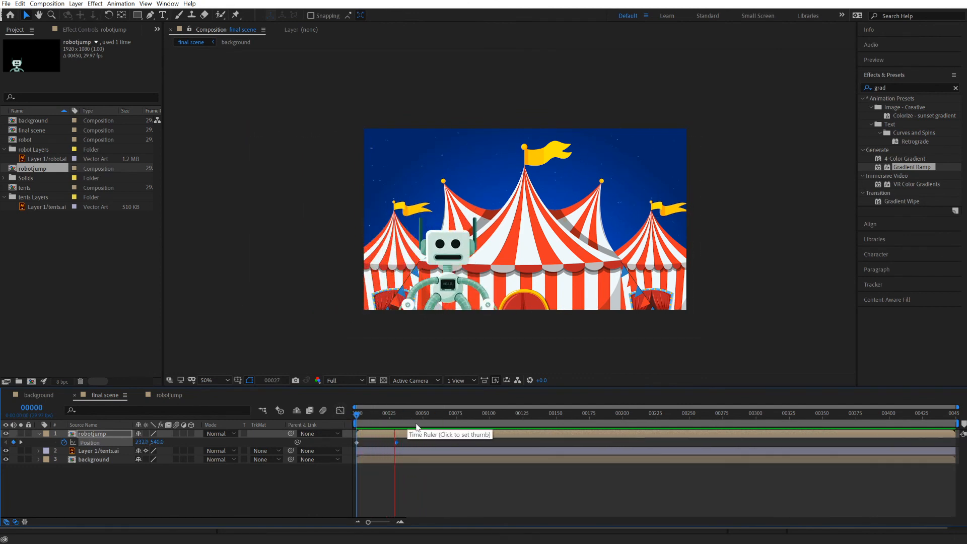
Add a Position keyframe to robotjump at frame 51, holding it at 990, 540, and preview from frame 0.
{"action": "left_click", "coordinate": [424, 415]}
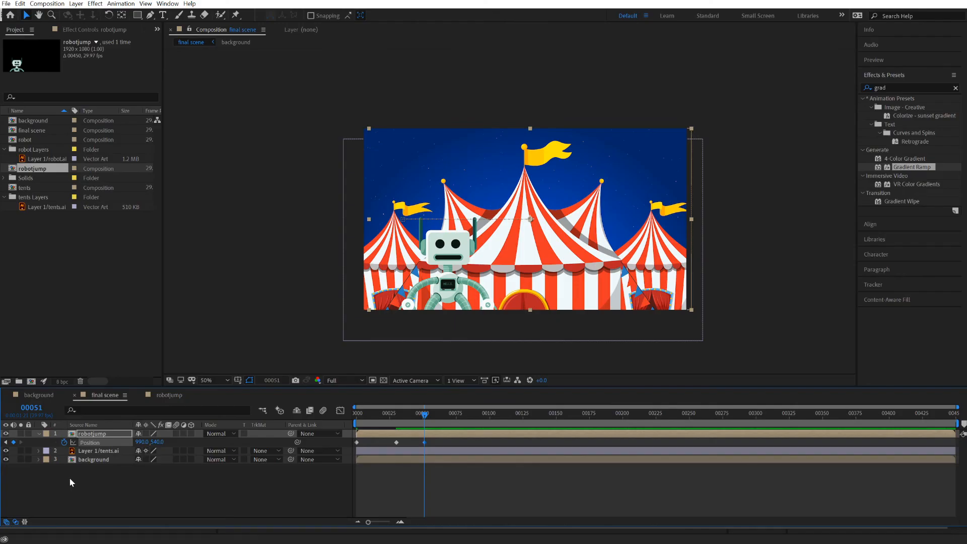
{"action": "left_click_drag", "start_coordinate": [424, 421], "coordinate": [345, 424]}
{"action": "key", "text": "space"}
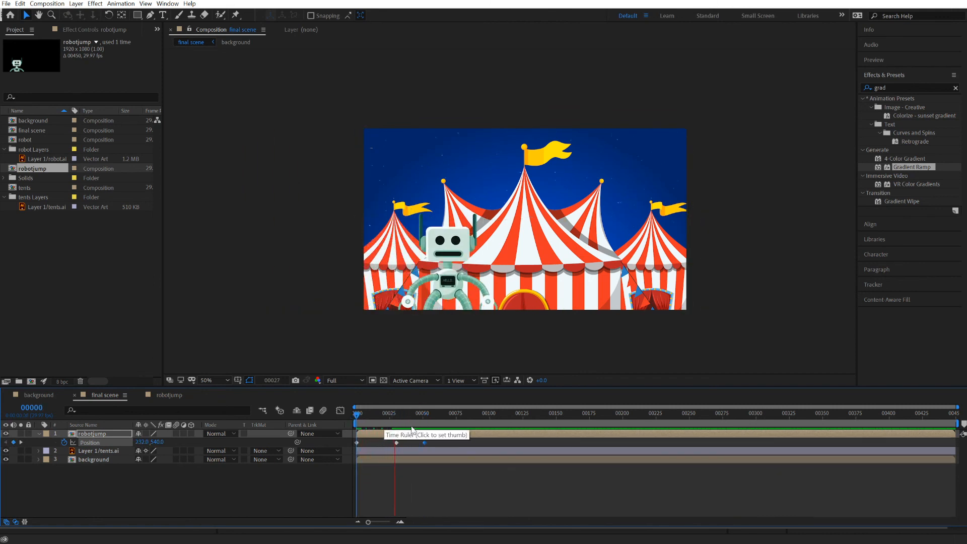
At frame 77, move the robotjump layer farther right across the scene to create another Position keyframe.
{"action": "key", "text": "space"}
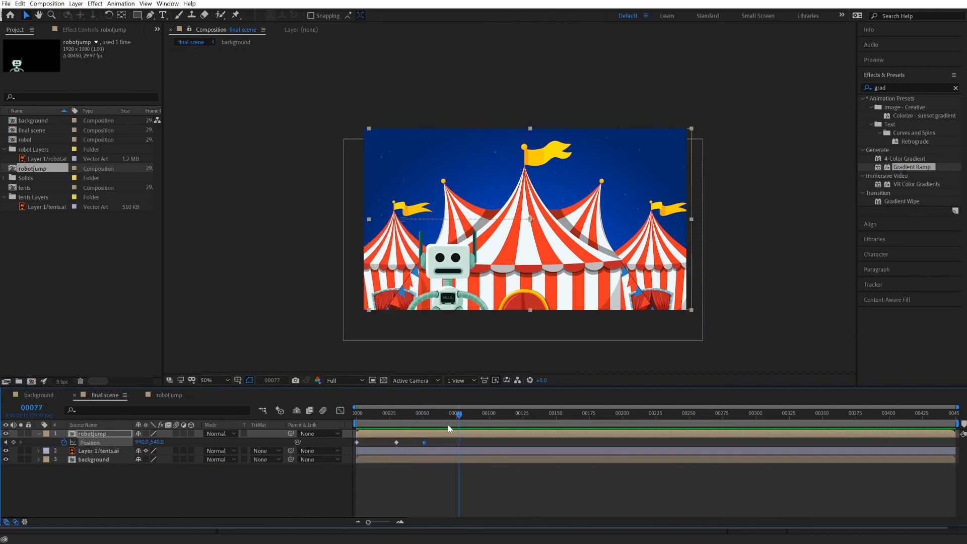
{"action": "left_click_drag", "start_coordinate": [452, 297], "coordinate": [535, 299]}
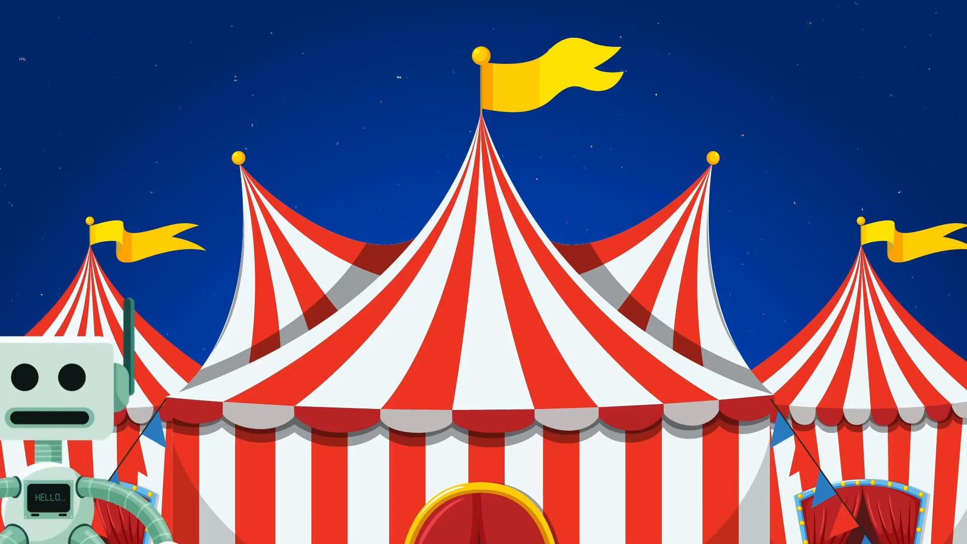